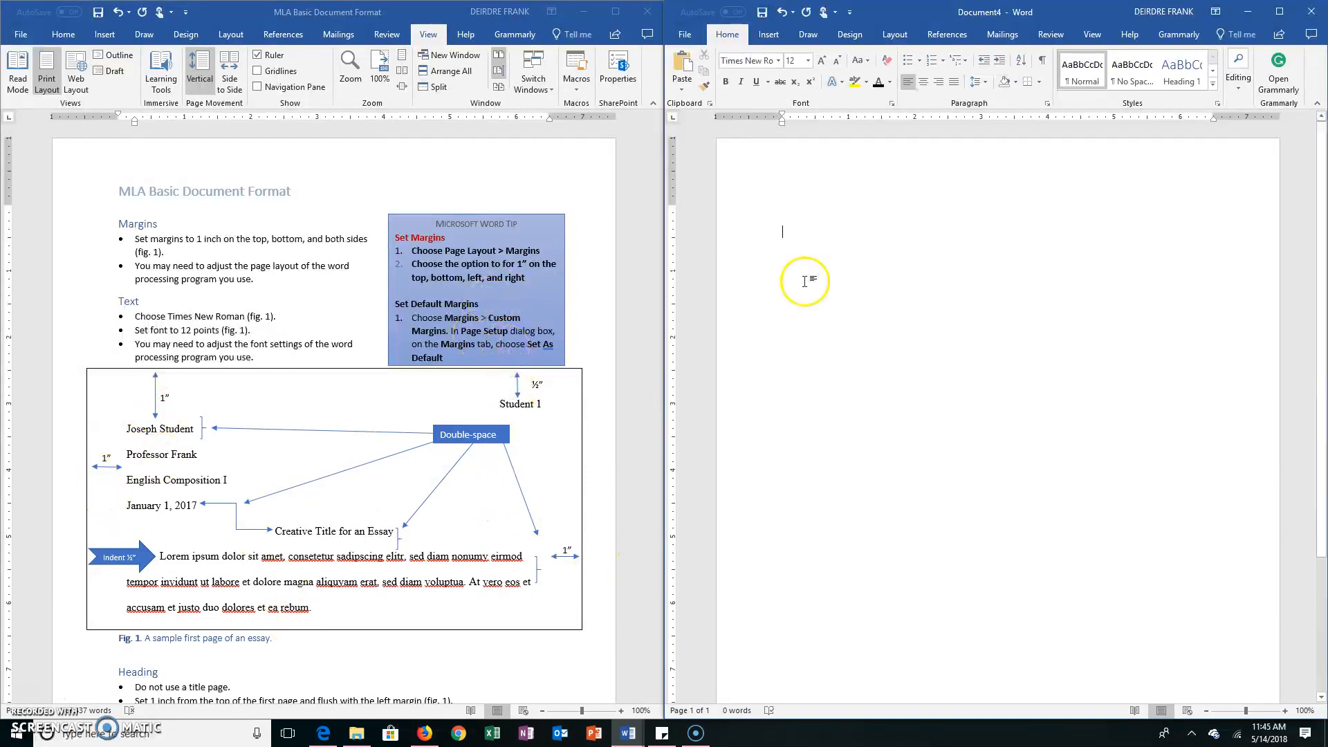
Set the blank document's top, bottom, left and right margins to 1" for the whole document through Page Setup
left_click(894, 36)
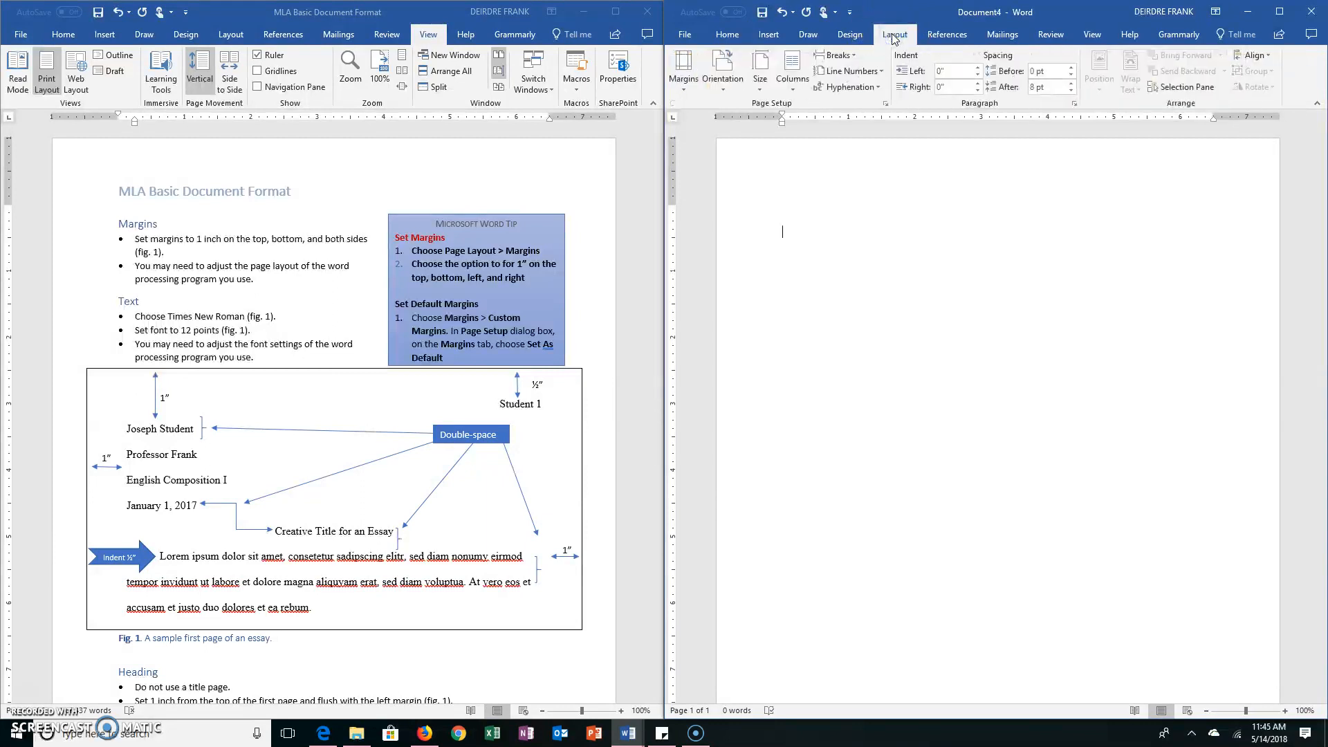
left_click(681, 73)
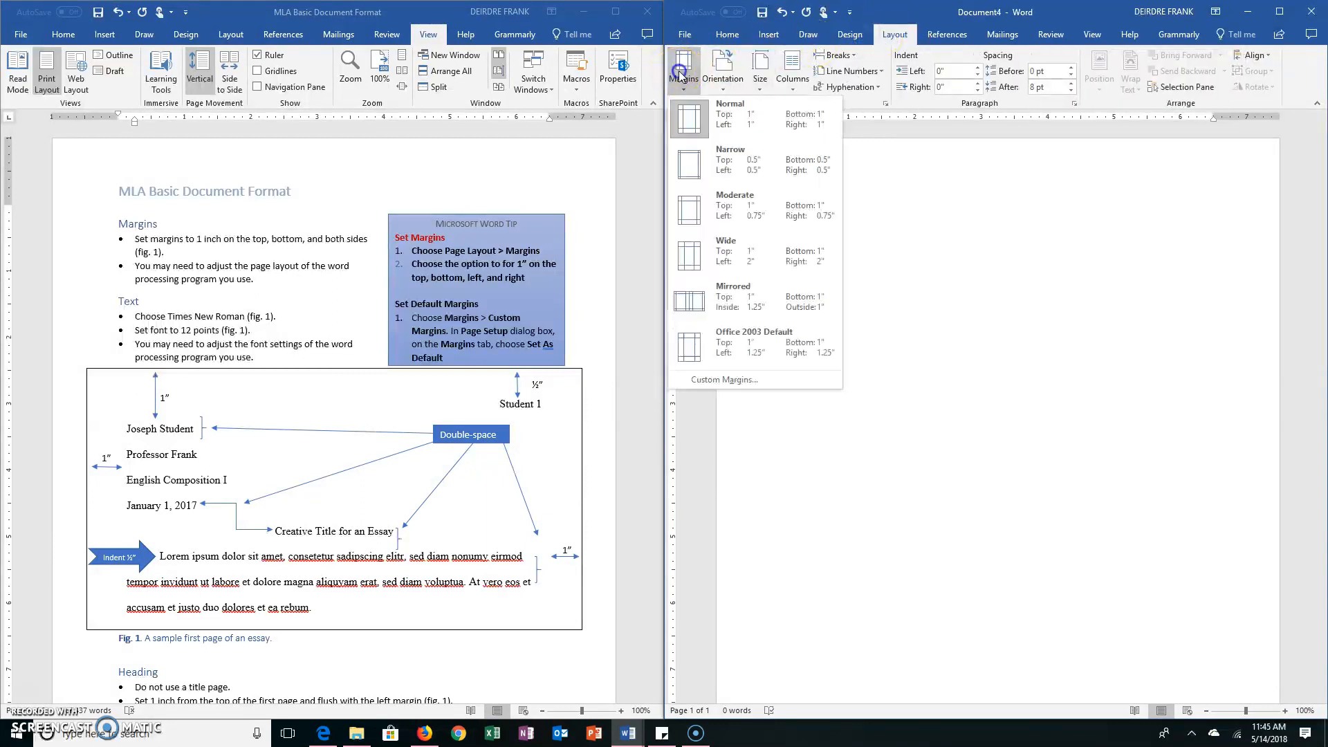
left_click(752, 132)
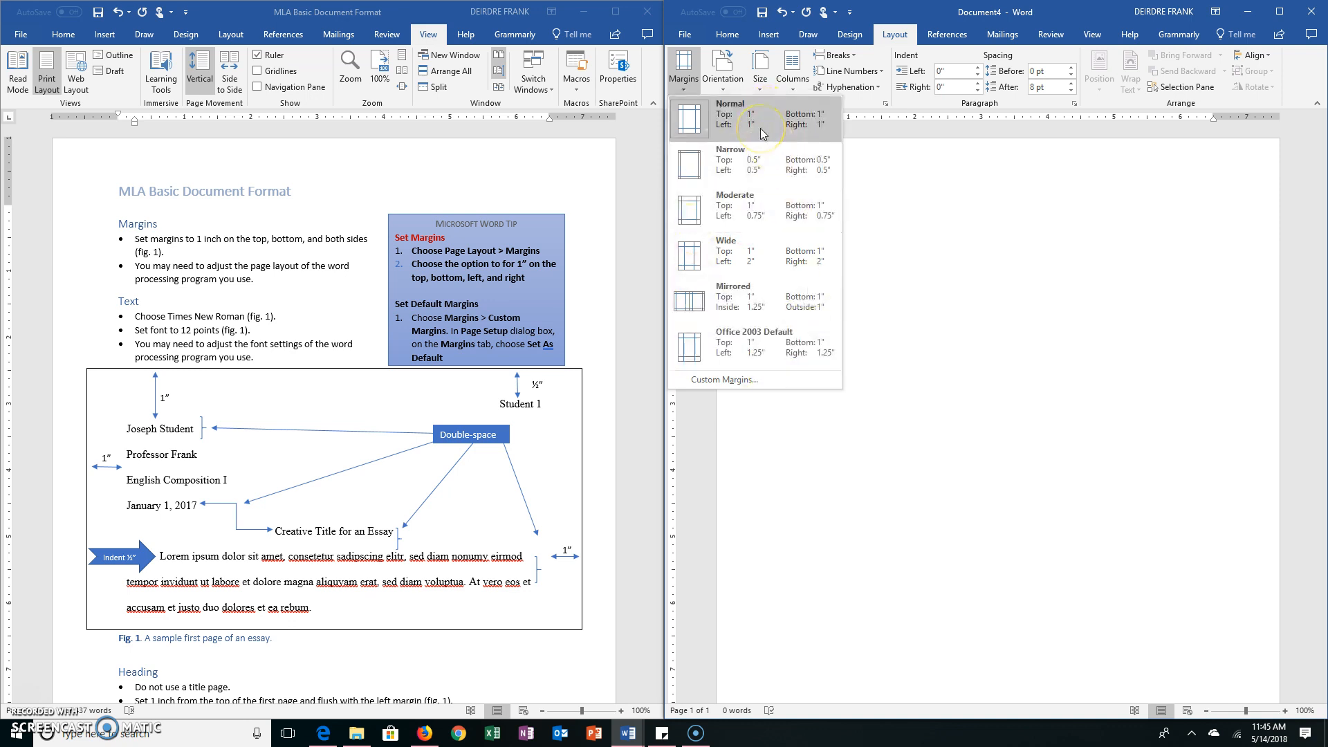
left_click(724, 379)
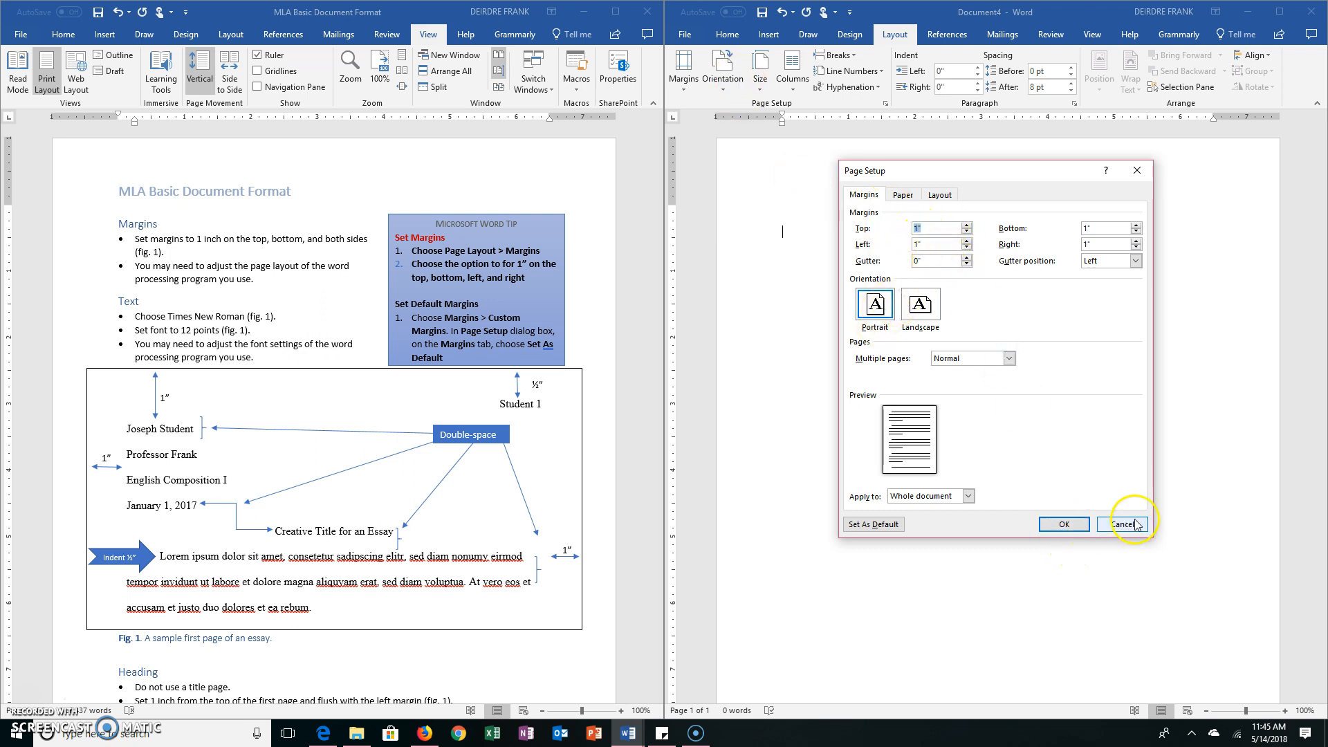
left_click(1055, 526)
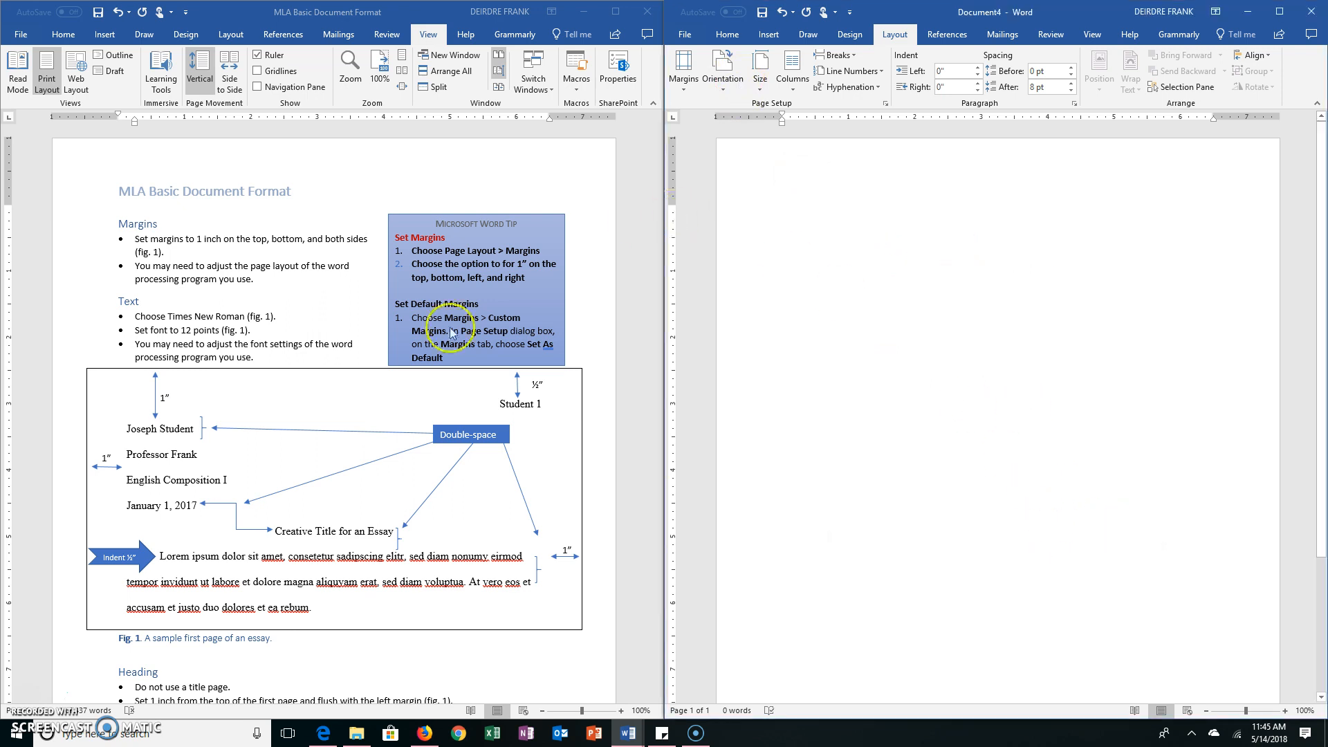
Set the blank document's font to Times New Roman at 12 points
left_click(729, 35)
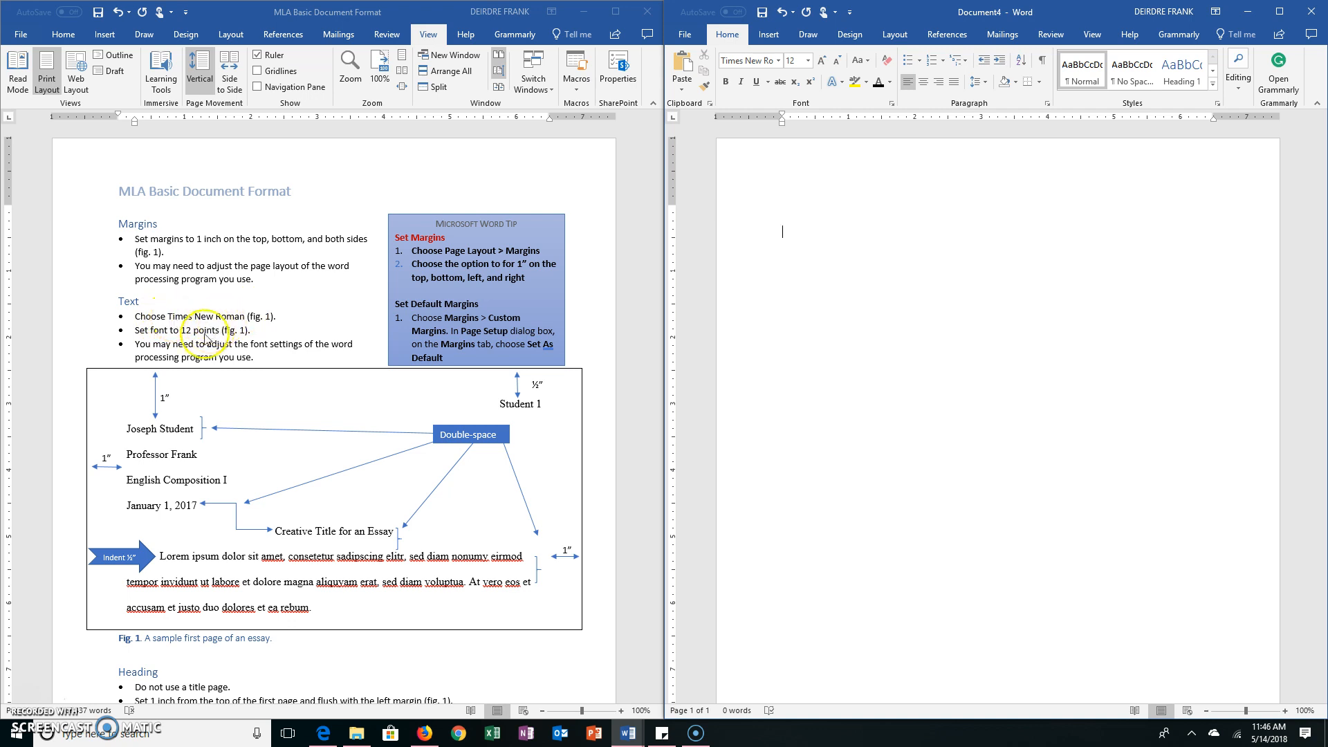
left_click(781, 61)
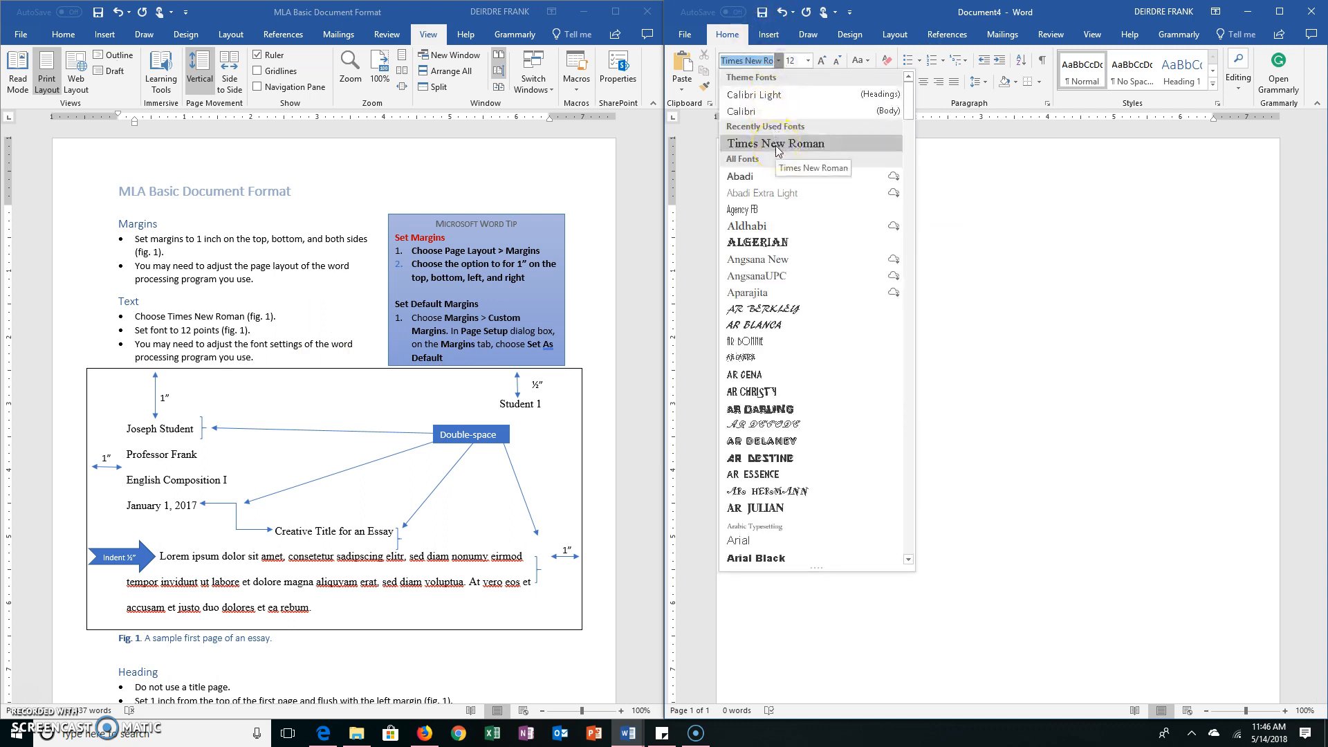
left_click(808, 61)
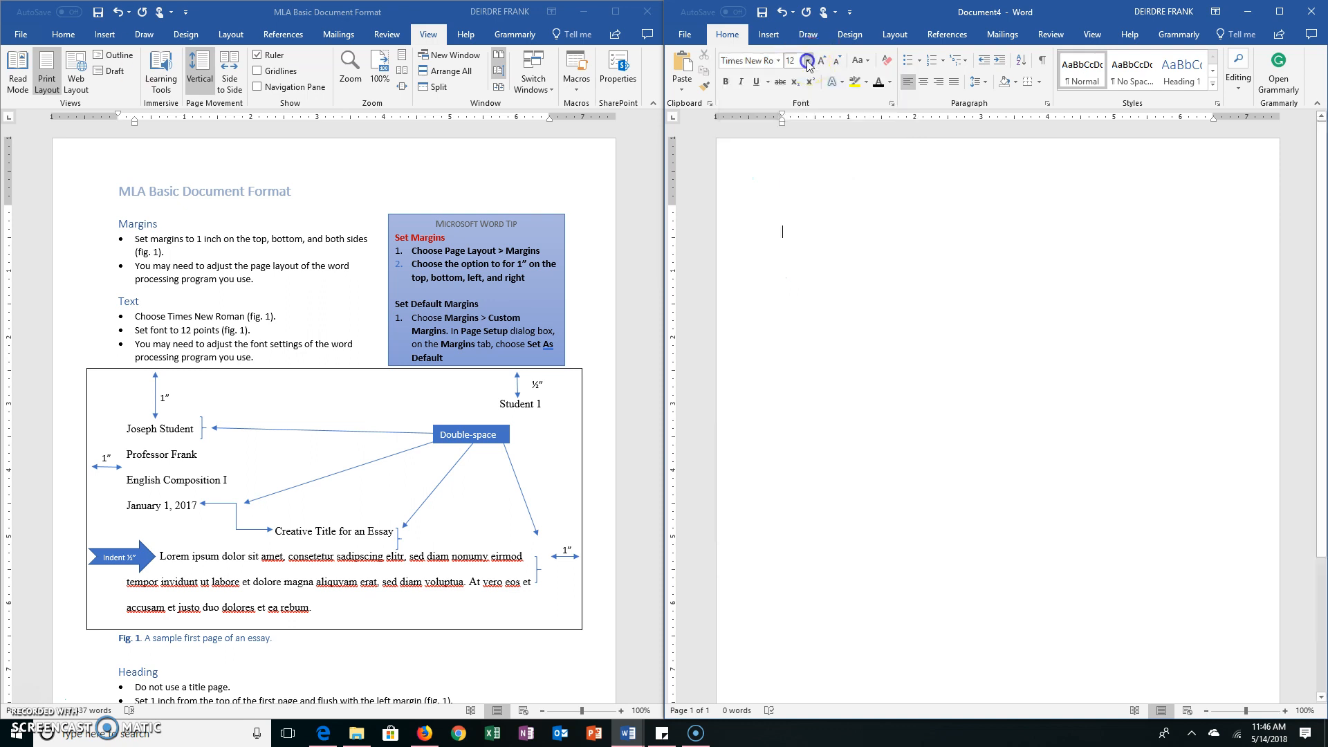
left_click(808, 61)
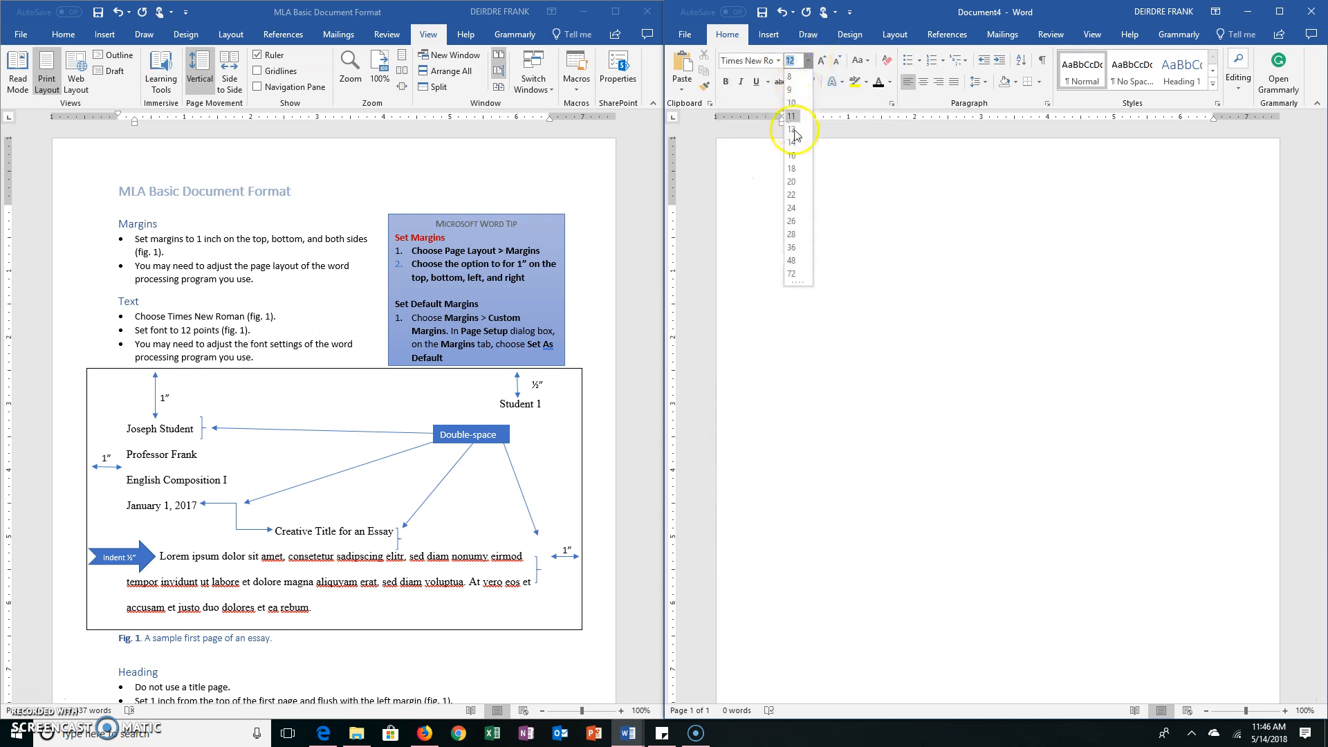
left_click(903, 218)
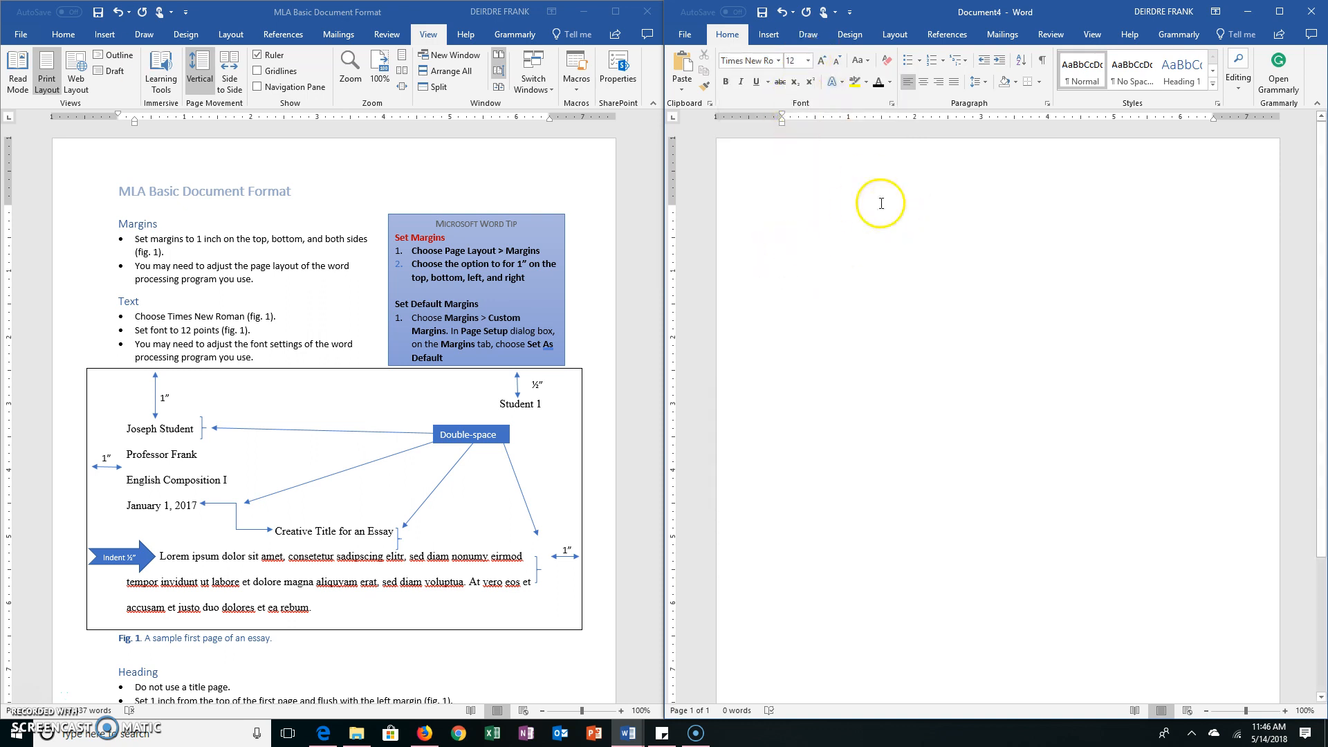
Following the guide's Heading rules, enter "Your name", "Professor's name", "The class" and "The date" on separate lines of the blank document
left_click(314, 648)
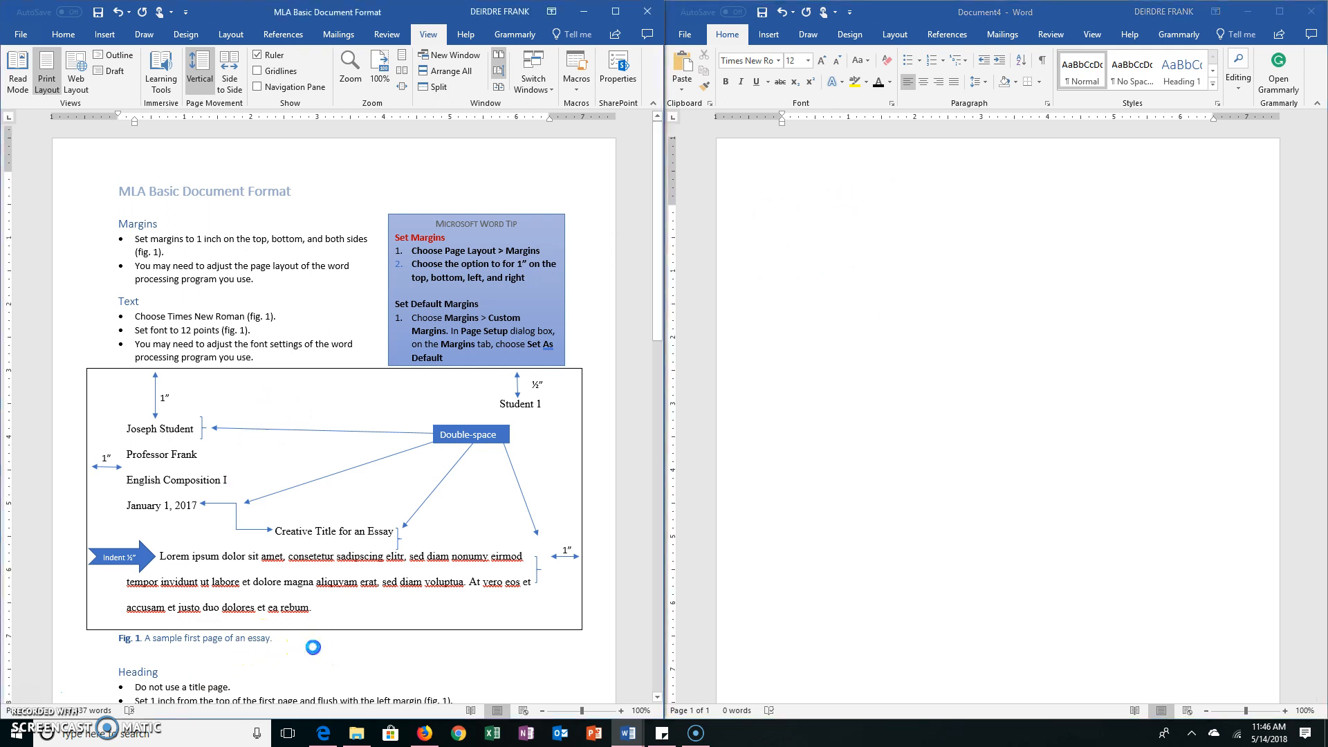
scroll(314, 648, "down", 1)
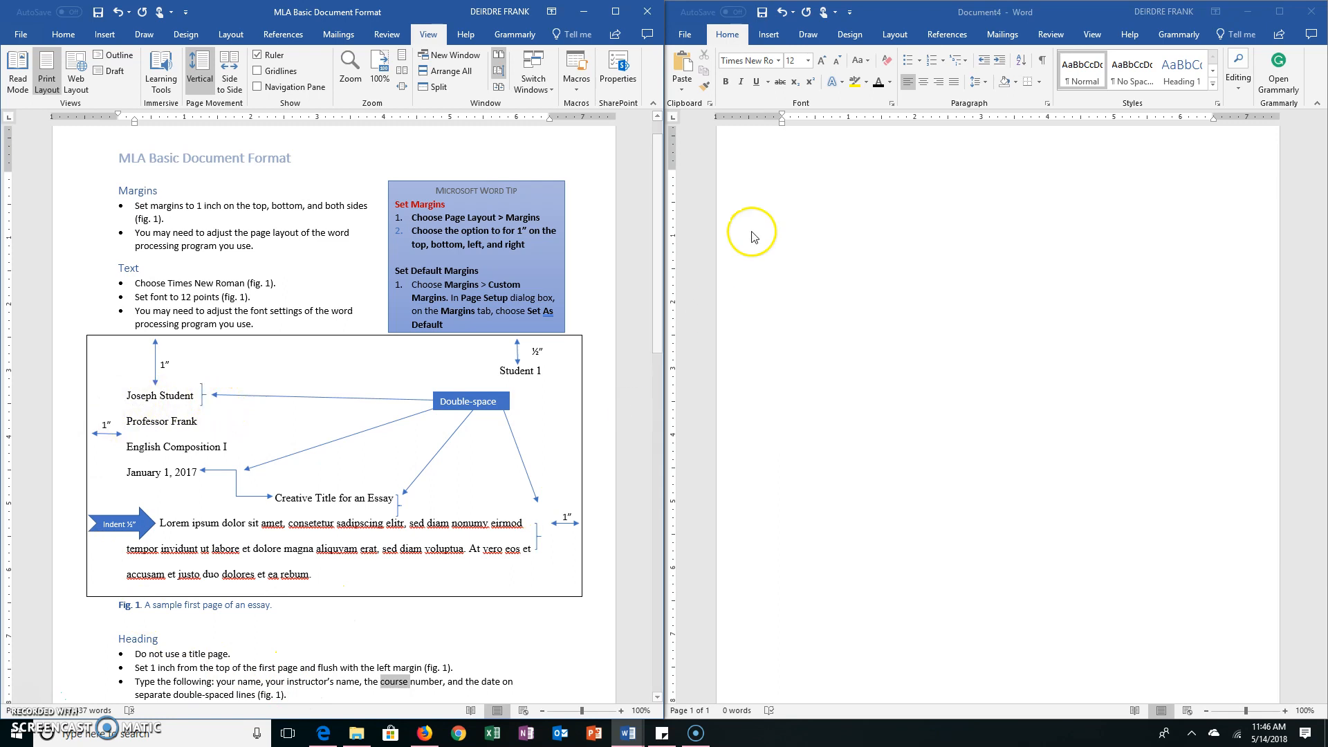
left_click(761, 183)
type("Your name")
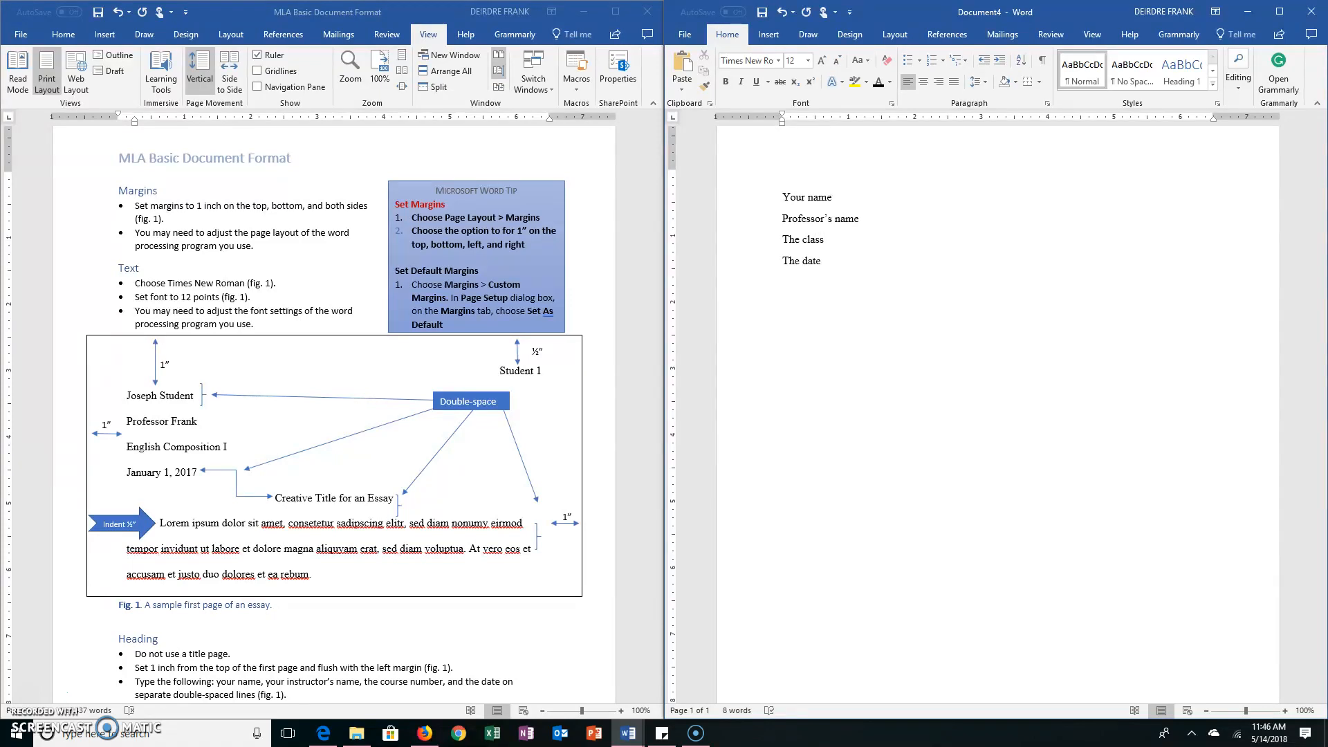
Add a centered line reading "Place Title Here" below the date line
scroll(360, 626, "down", 3)
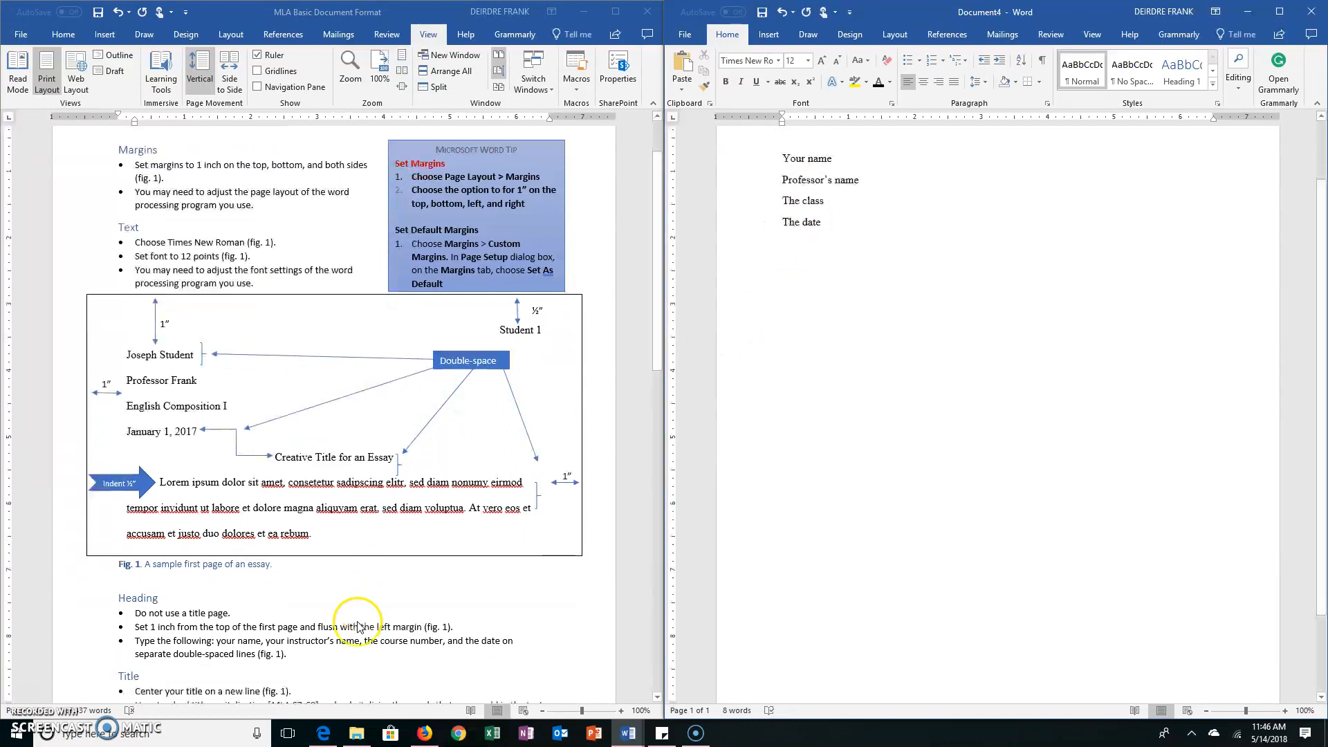
scroll(1033, 314, "up", 3)
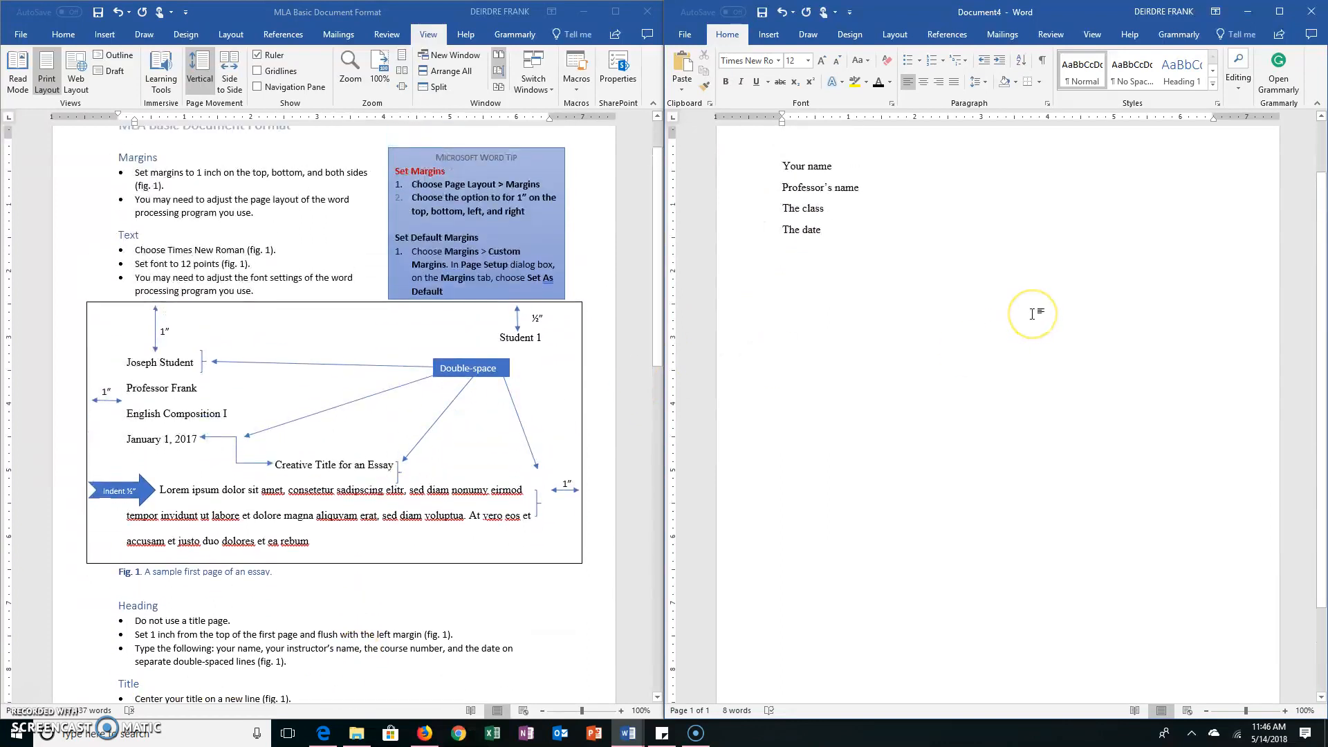
key("Return")
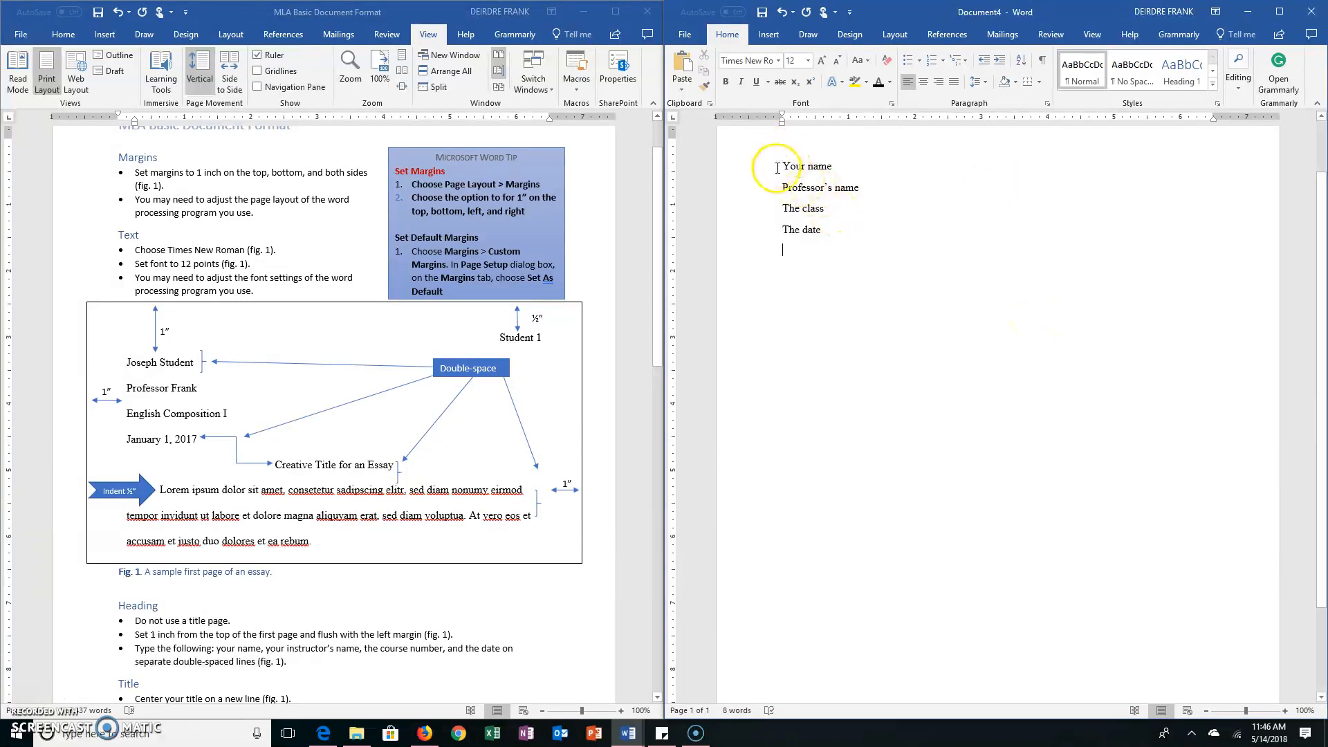
left_click(924, 83)
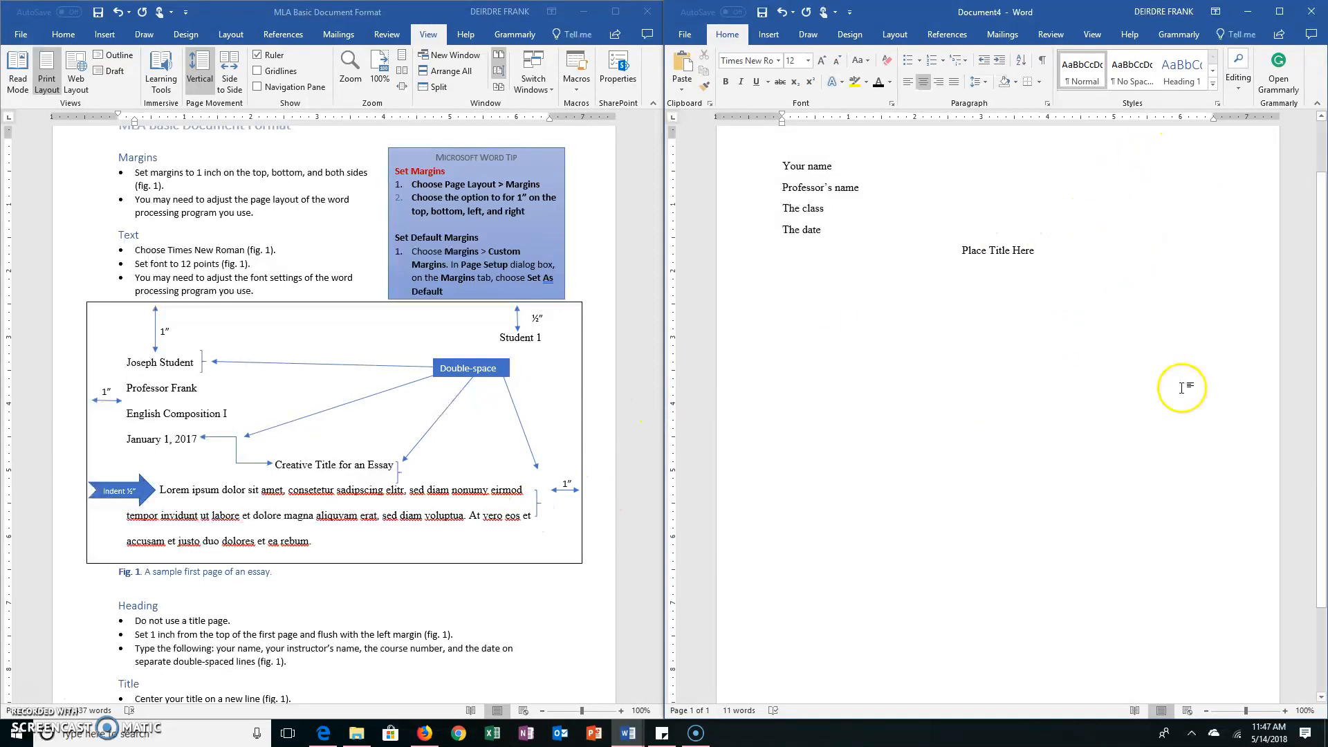
Review the guide's Title and Running Head with Page Numbers rules, and the running head in its sample first page
scroll(1180, 385, "up", 2)
scroll(340, 543, "down", 3)
scroll(339, 543, "down", 2)
left_click(285, 544)
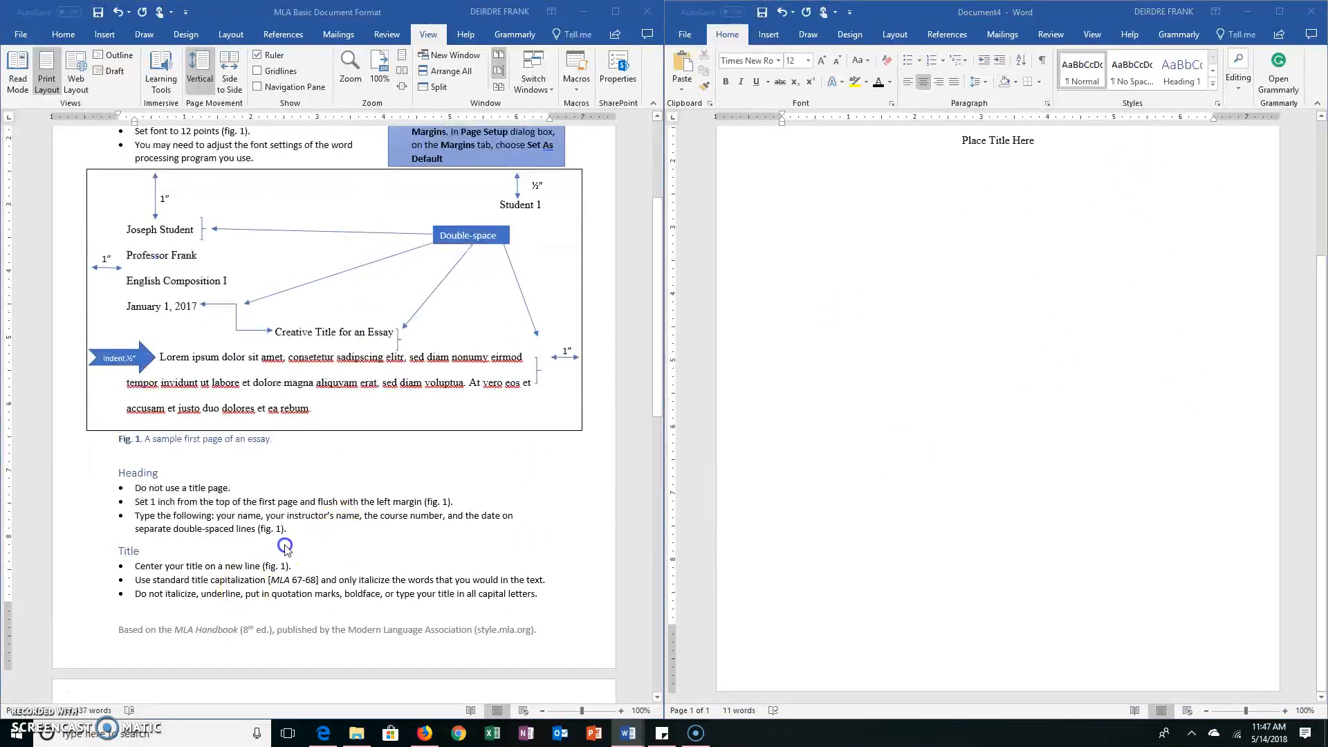
scroll(285, 544, "down", 8)
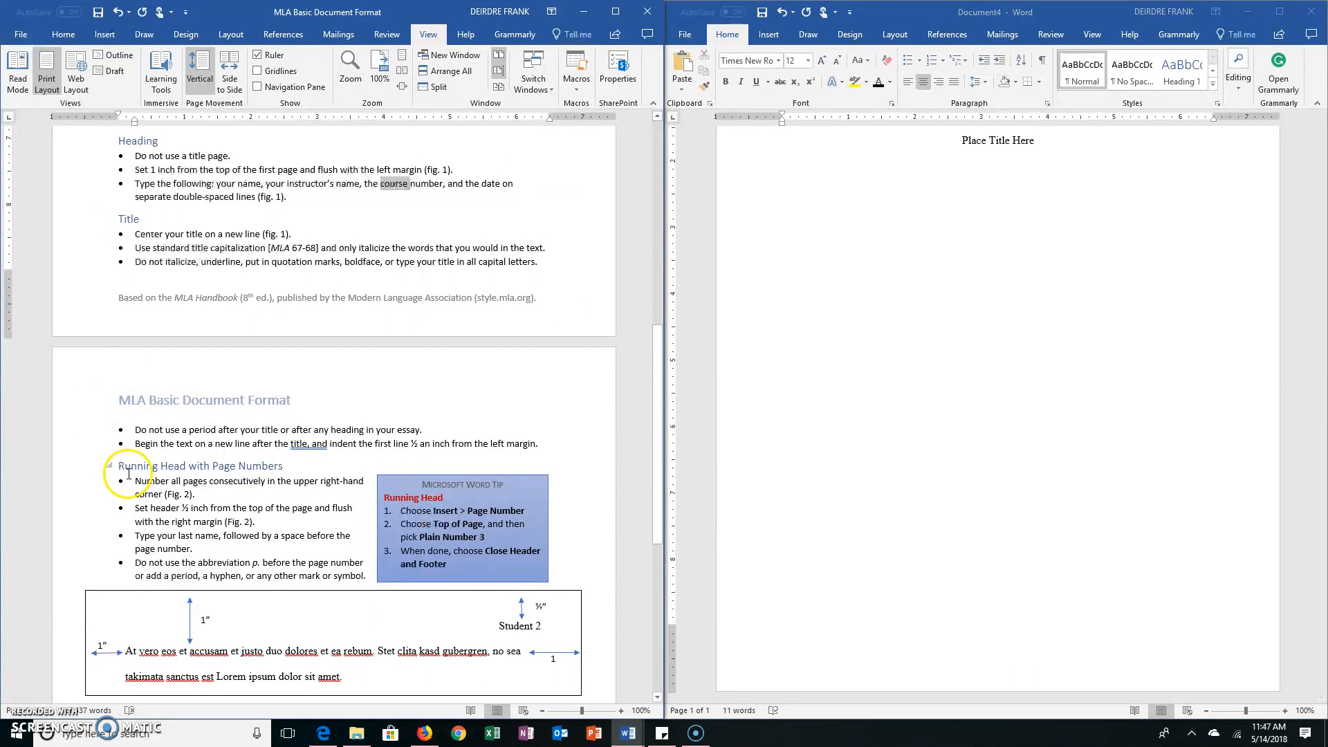
left_click_drag(116, 467, 273, 466)
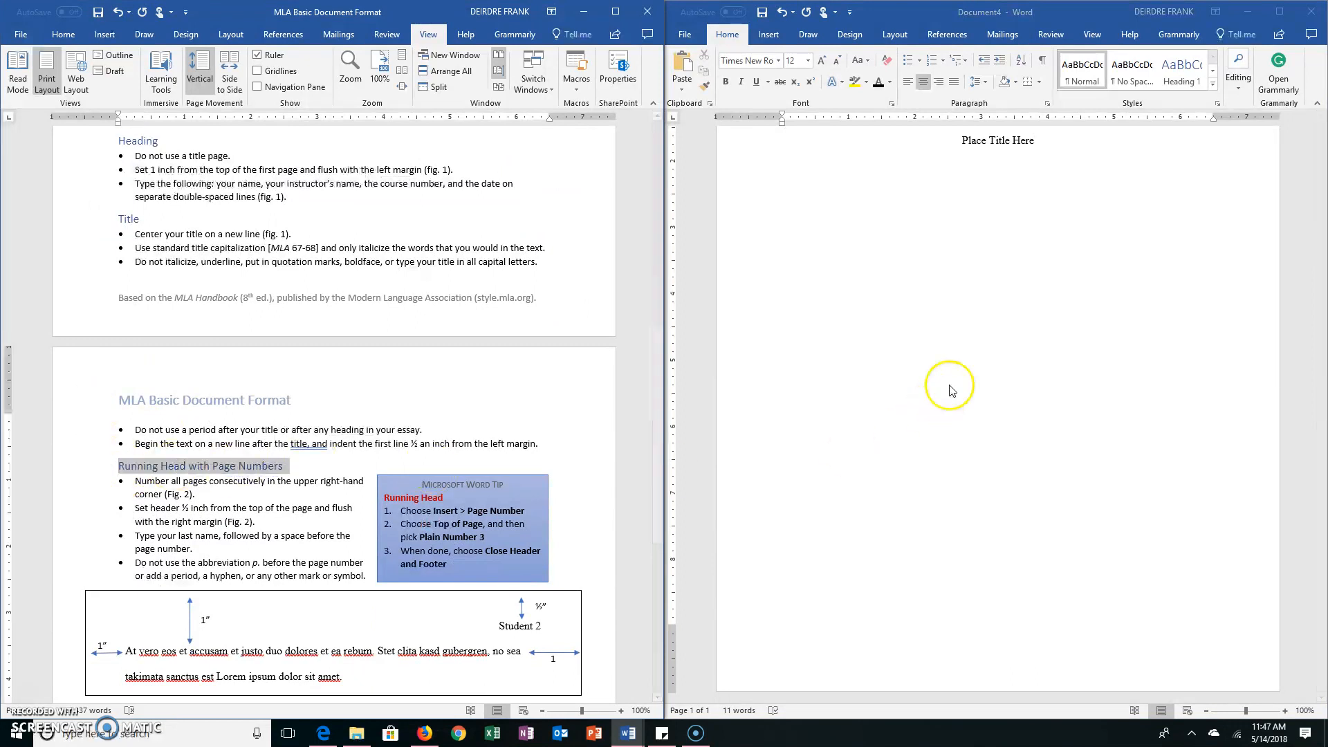
scroll(1077, 481, "up", 10)
scroll(1076, 481, "up", 3)
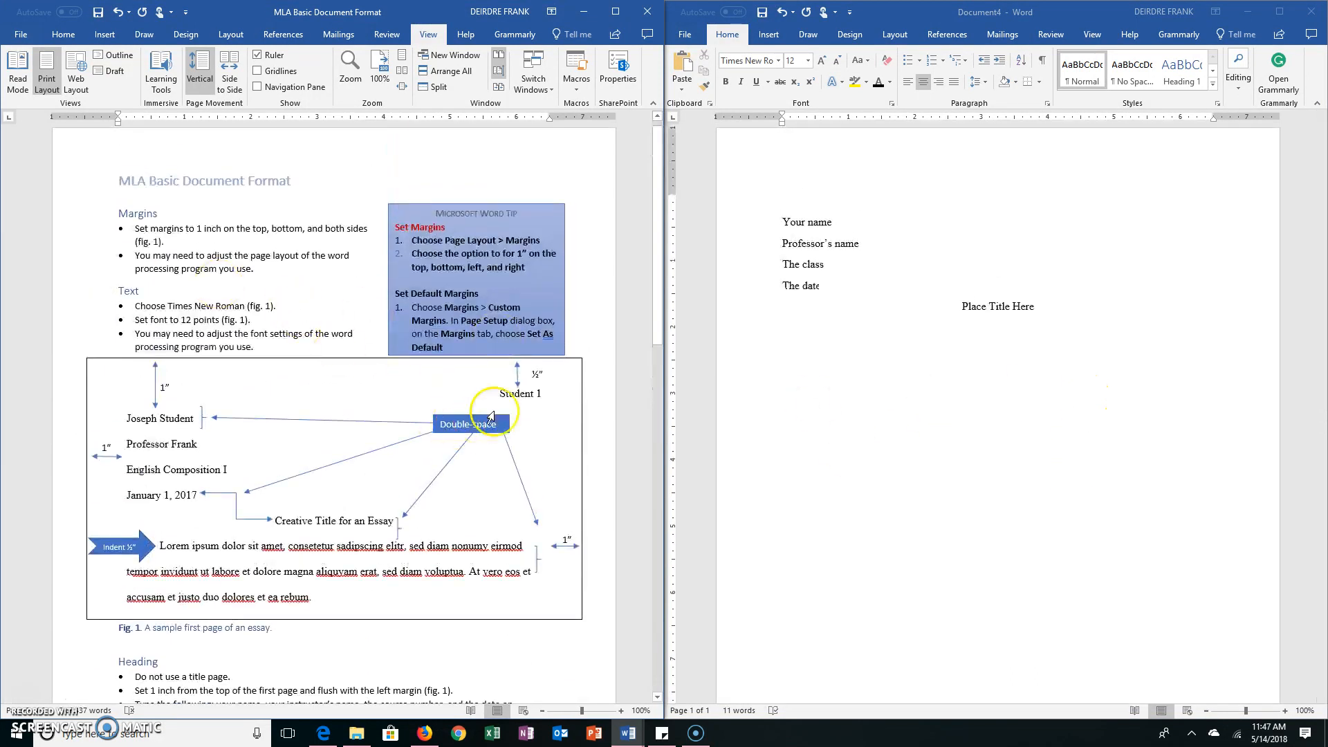
double_click(506, 392)
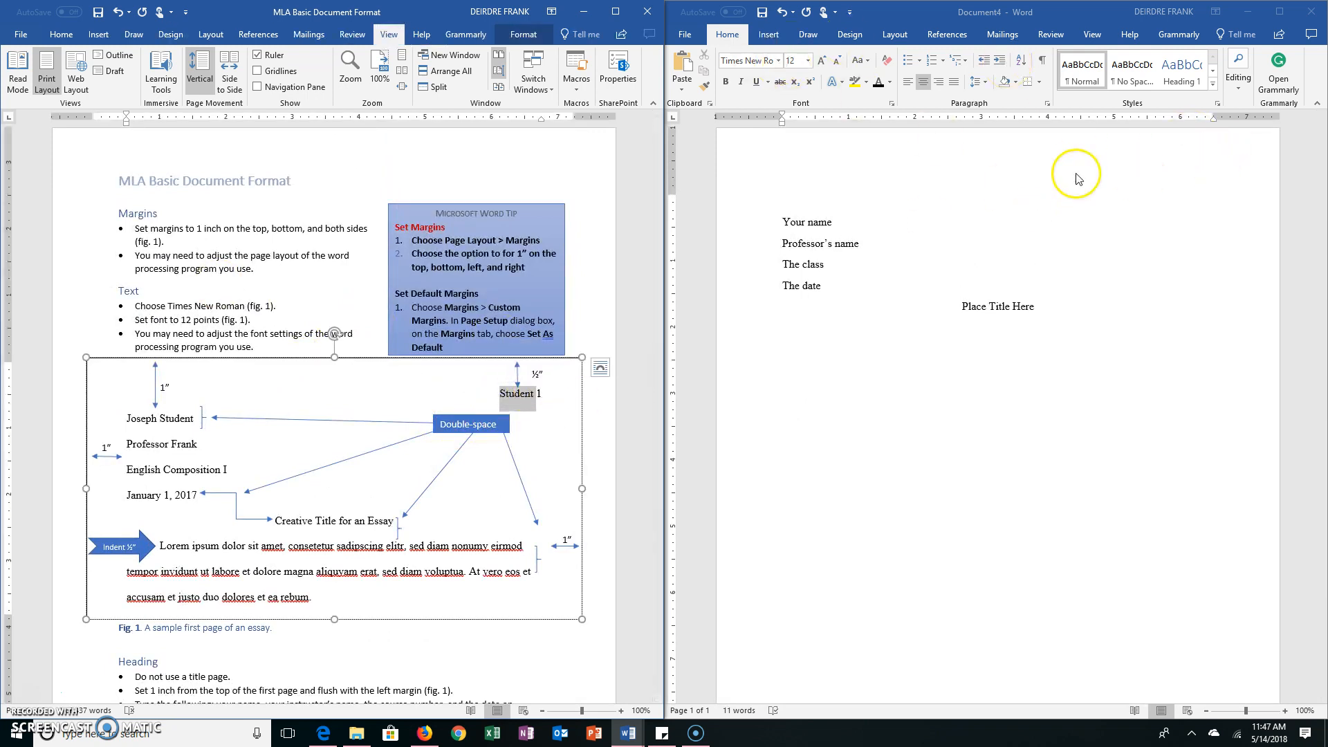
Insert the Ion (Light) header in the new document and add "Last Name" before its page number
left_click(772, 40)
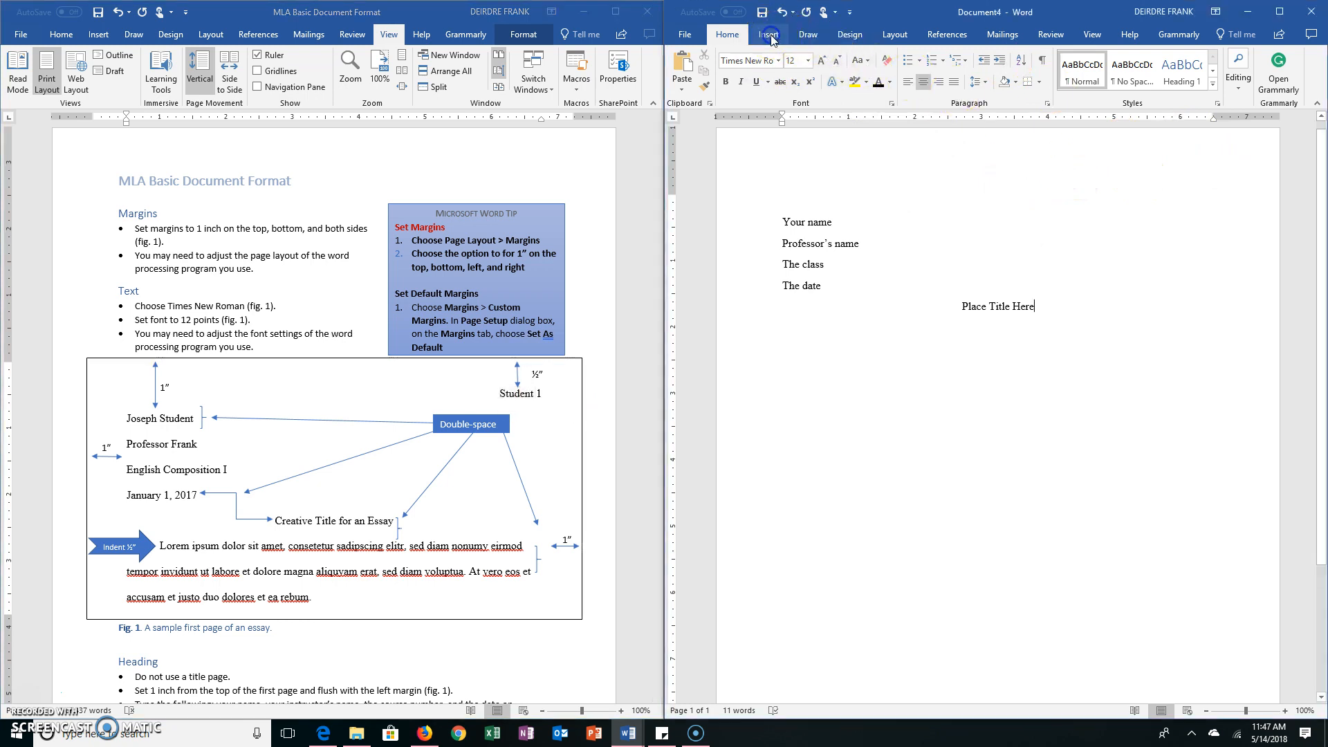
left_click(771, 38)
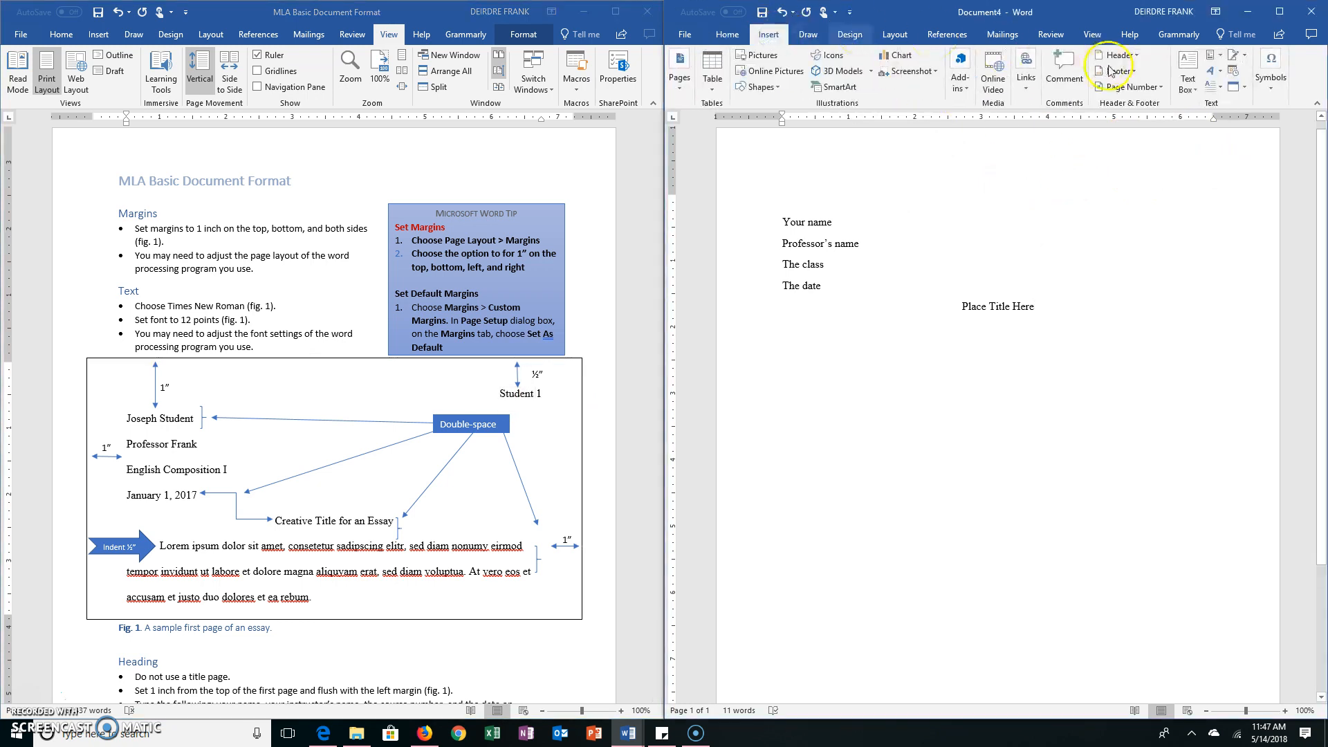
left_click(1133, 58)
scroll(1271, 249, "down", 5)
scroll(1266, 339, "down", 3)
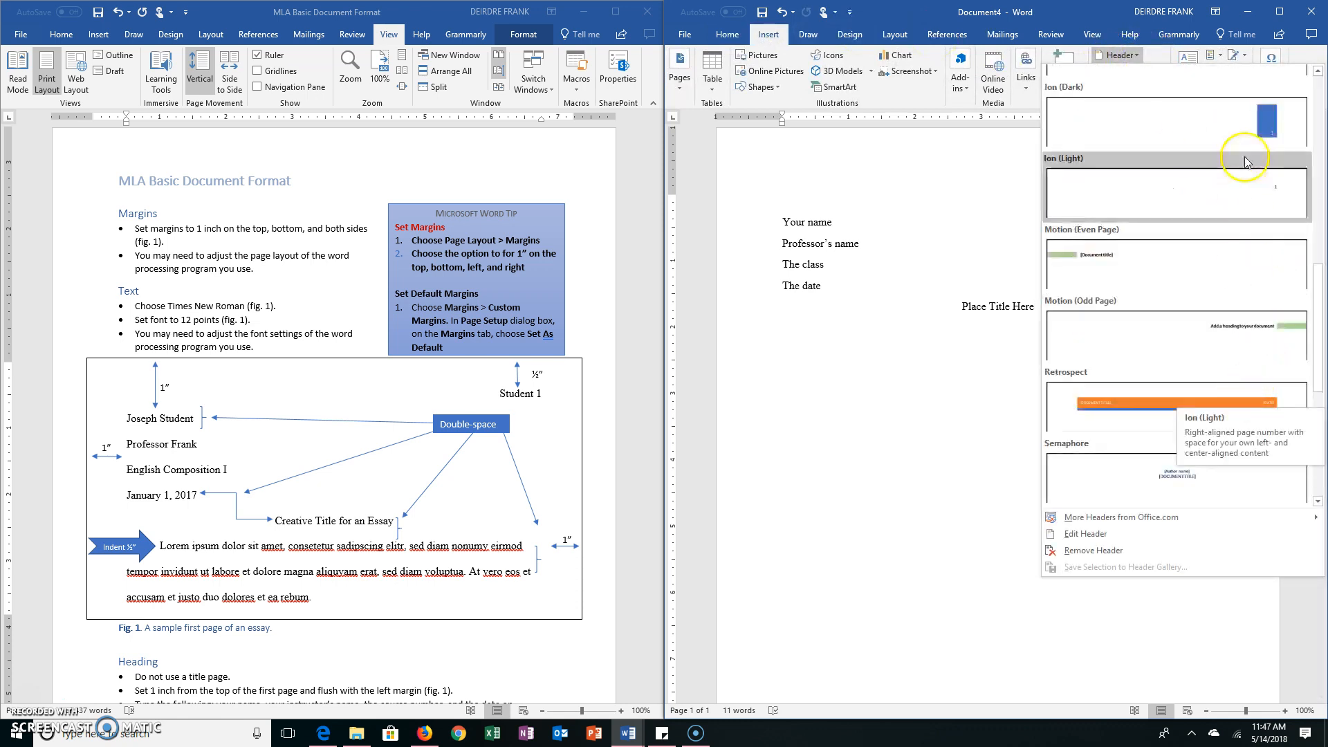
left_click(1277, 195)
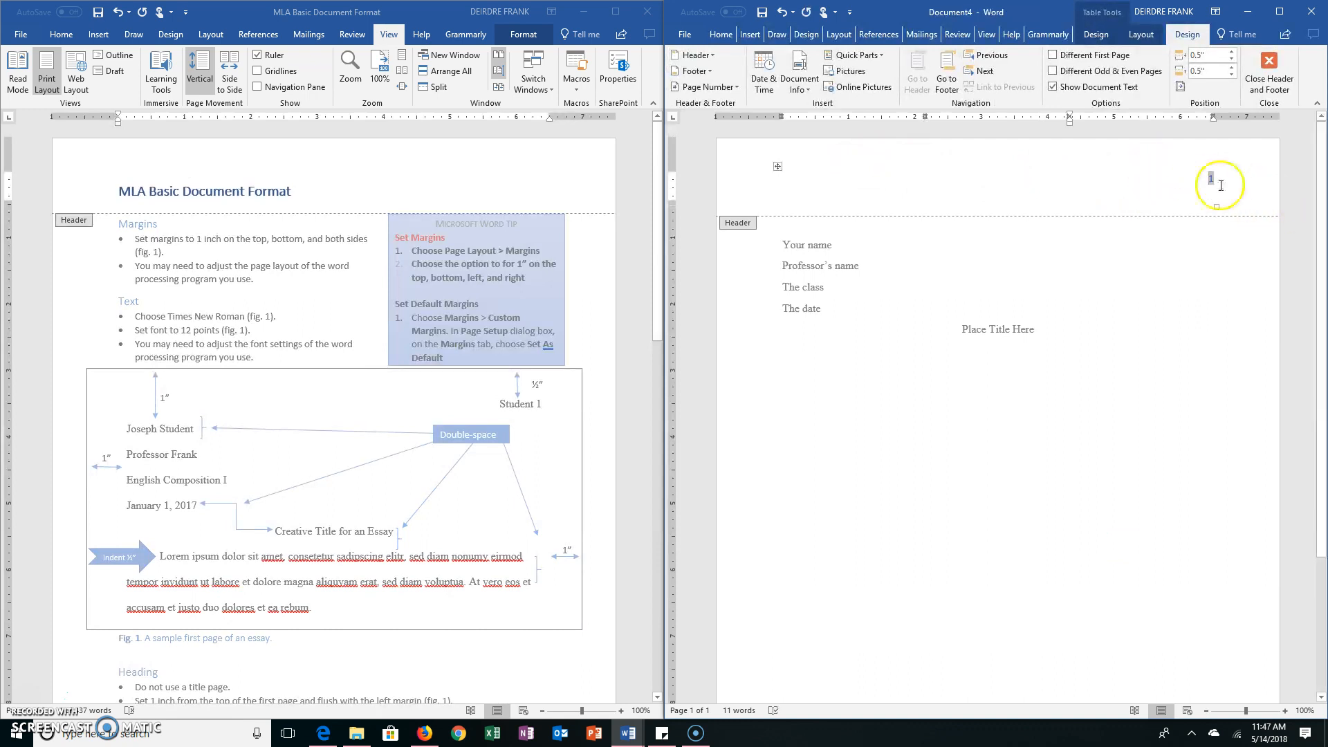
type("Last Name")
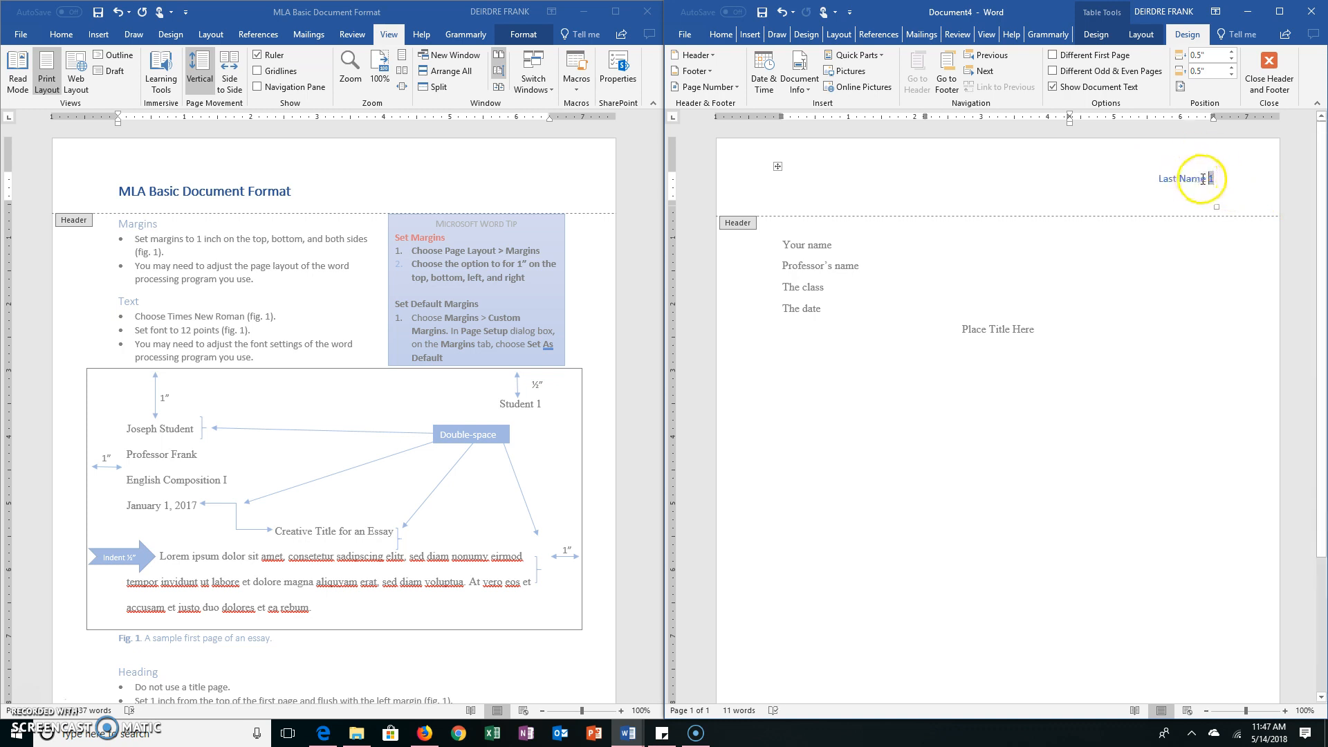
left_click(1238, 183)
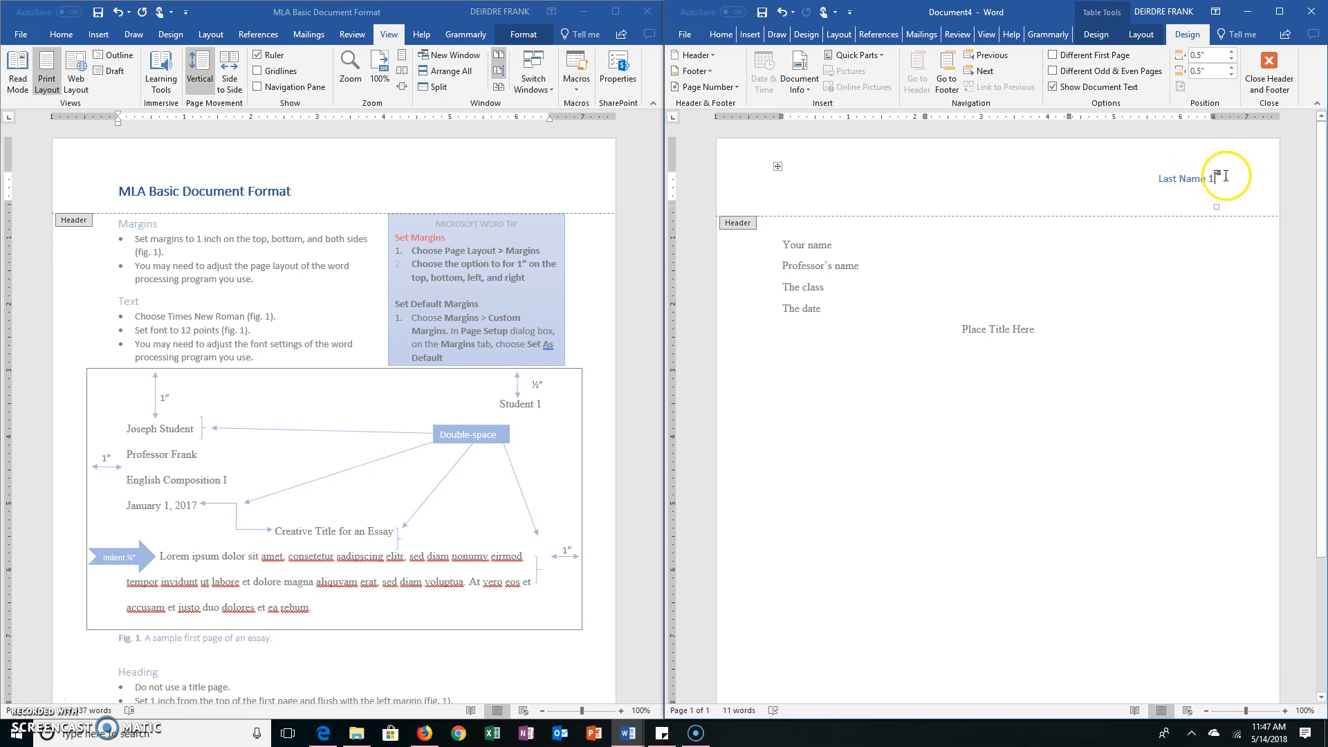
Change the header's last name and page number to black Times New Roman, and return to the document body
triple_click(1224, 180)
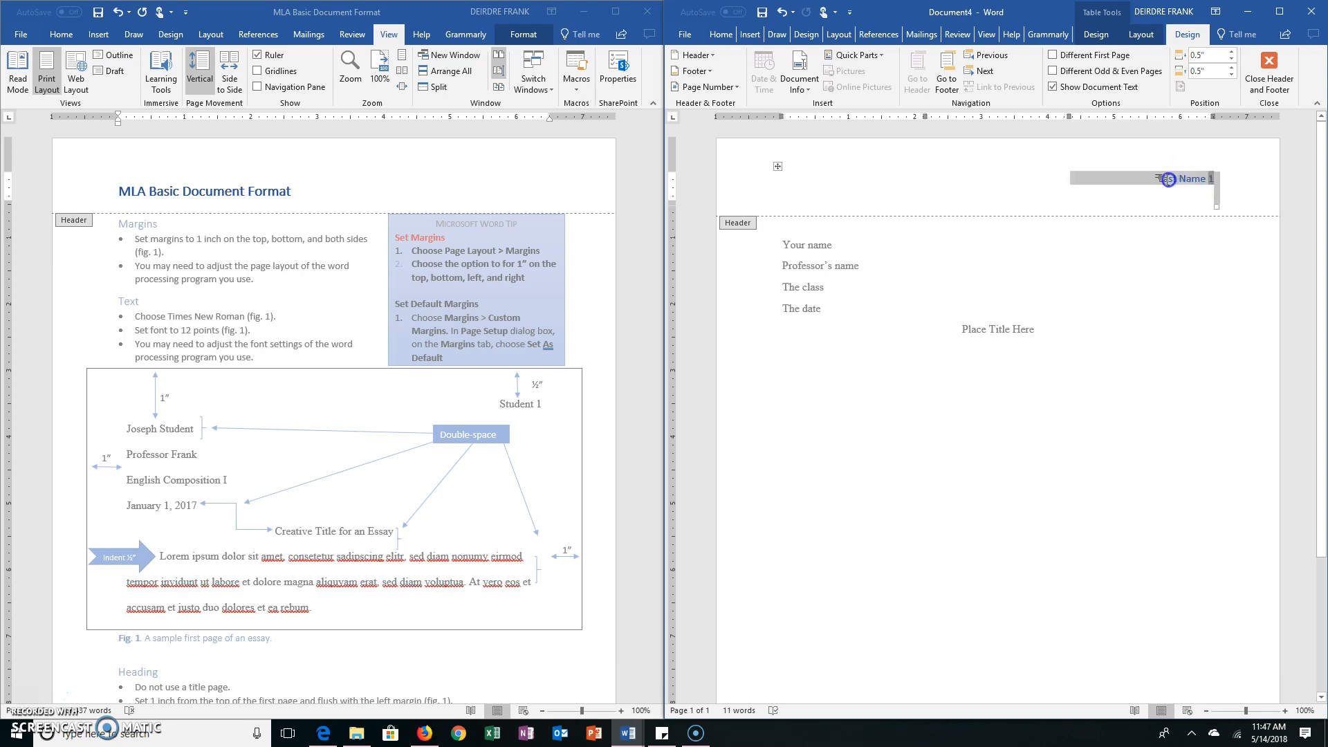
left_click(721, 35)
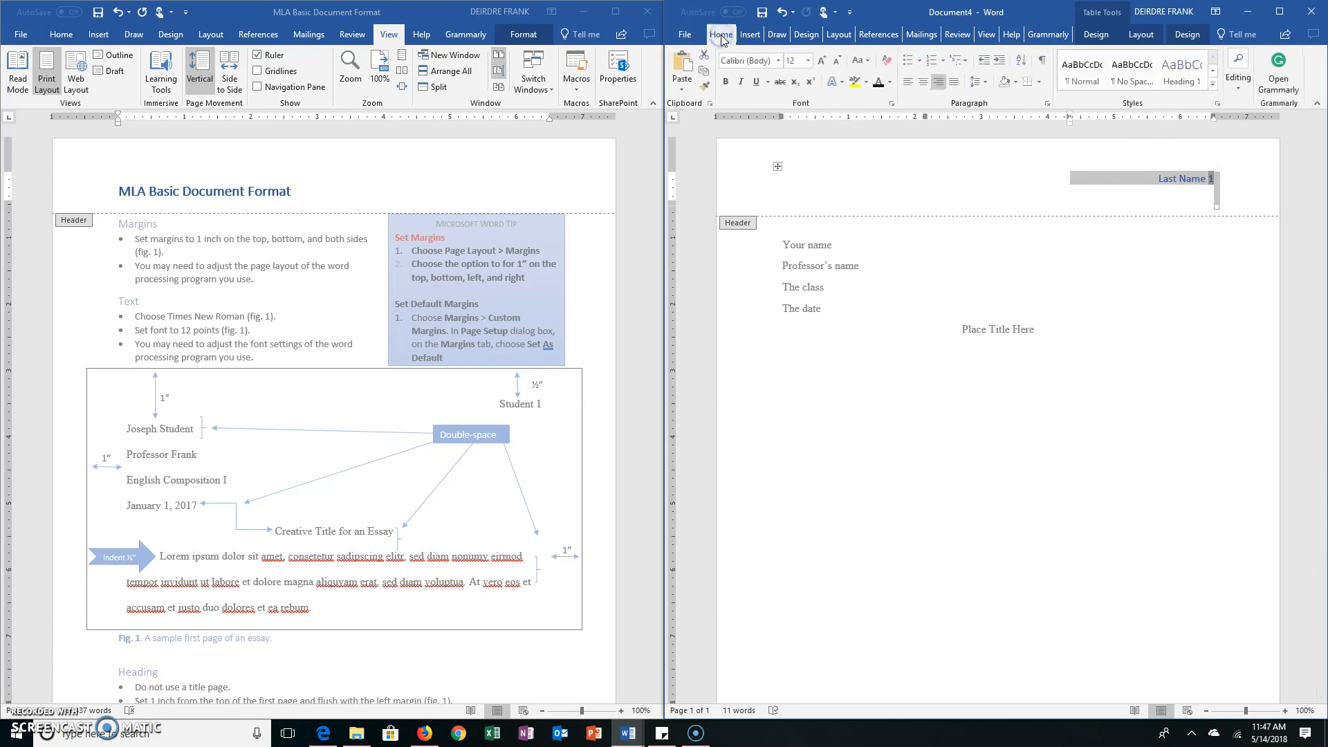
left_click(776, 61)
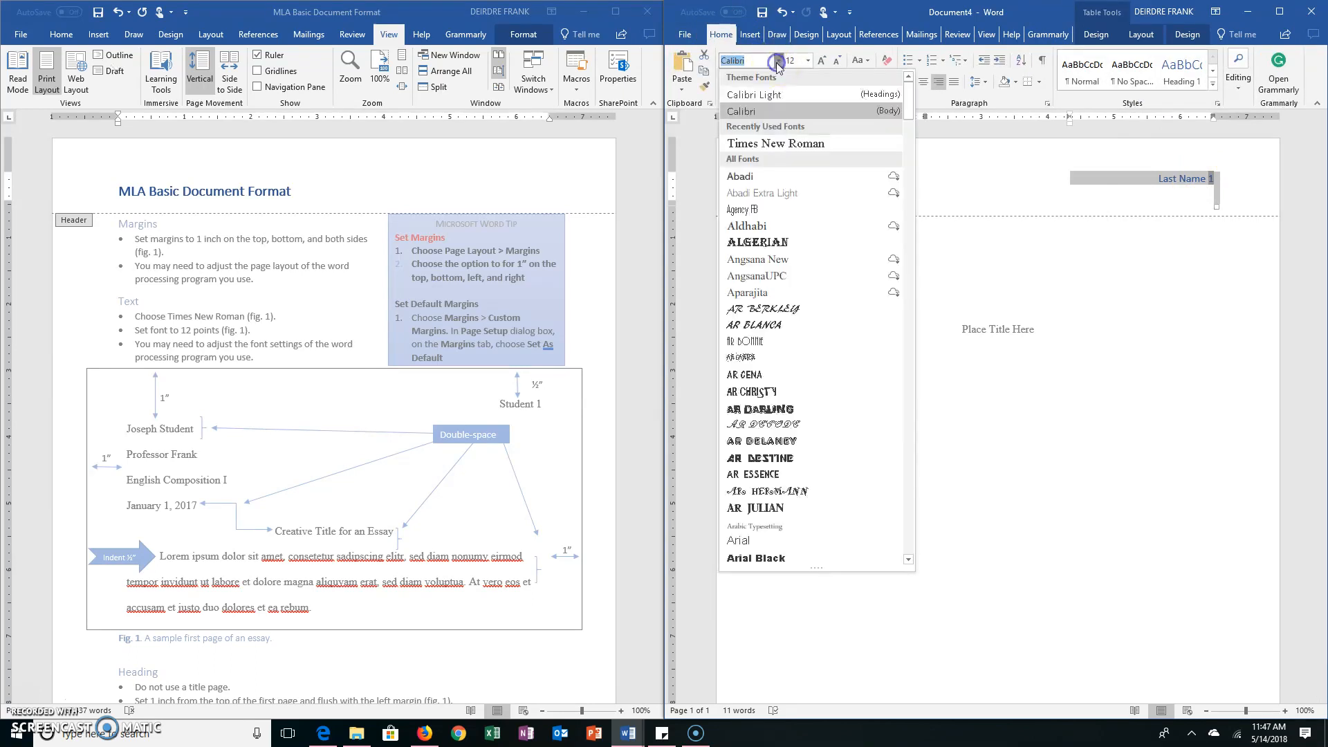
left_click(764, 132)
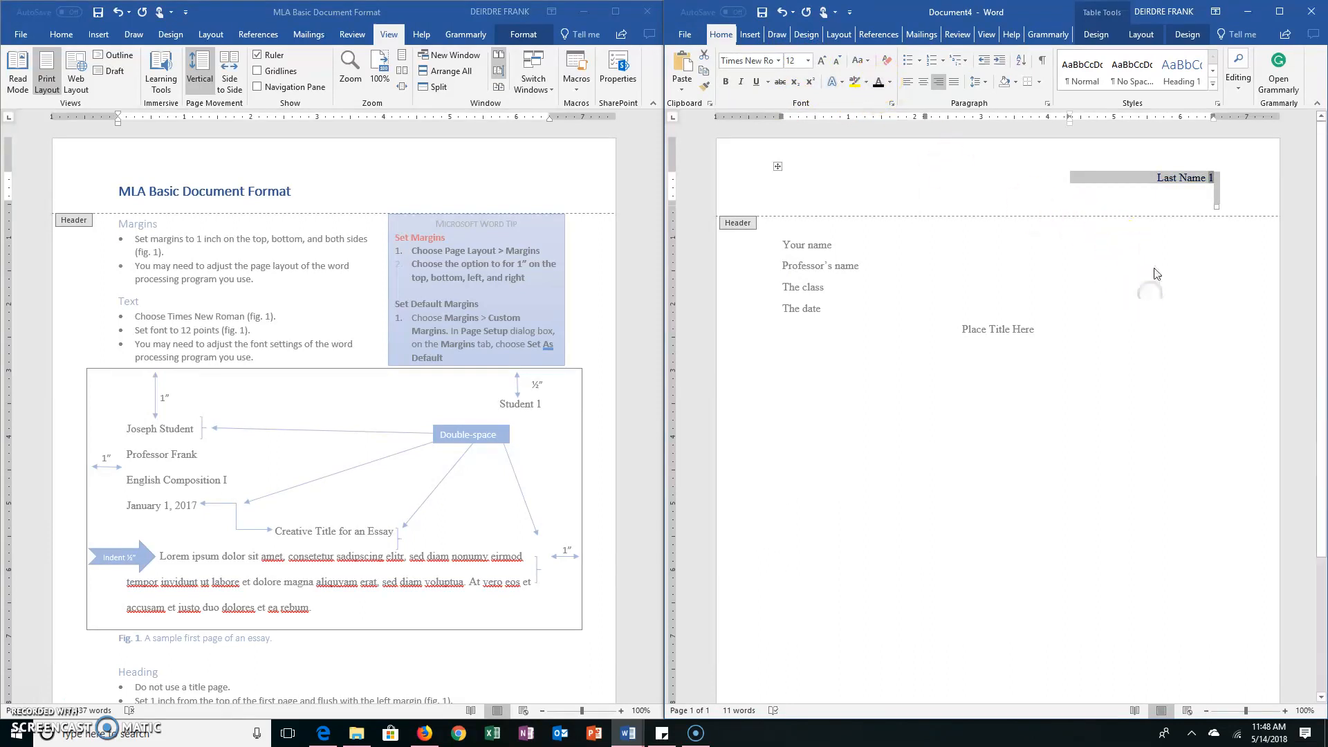
double_click(1120, 262)
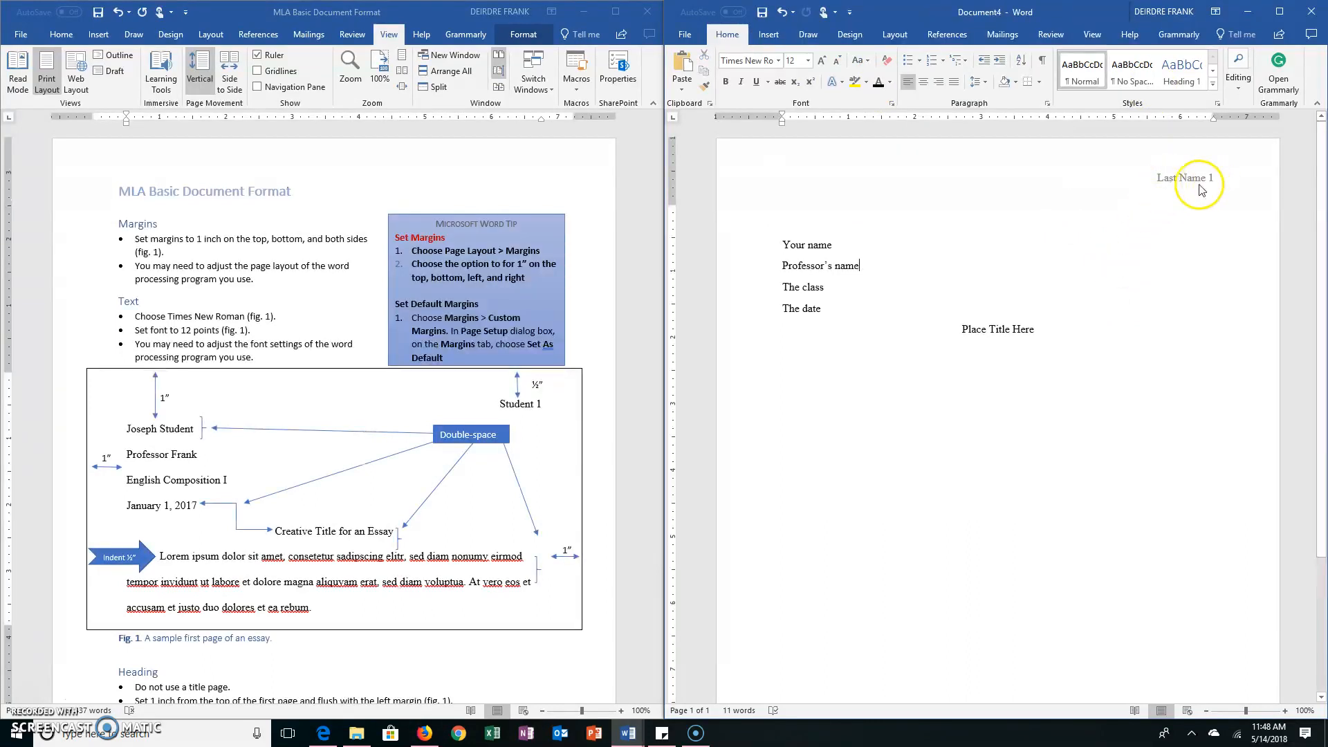
Delete the empty line above "Your name" so the heading starts at the first line of the page
scroll(1147, 378, "down", 2)
scroll(1141, 346, "up", 1)
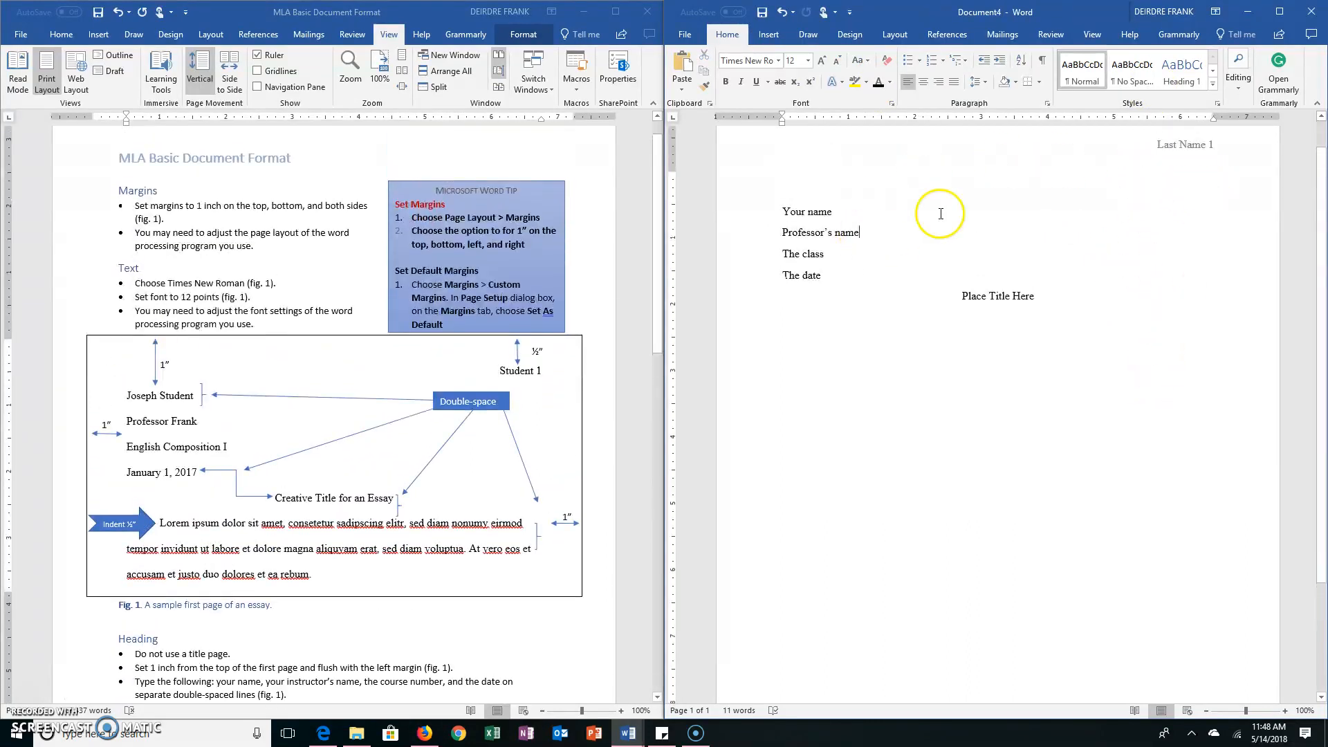
left_click(805, 181)
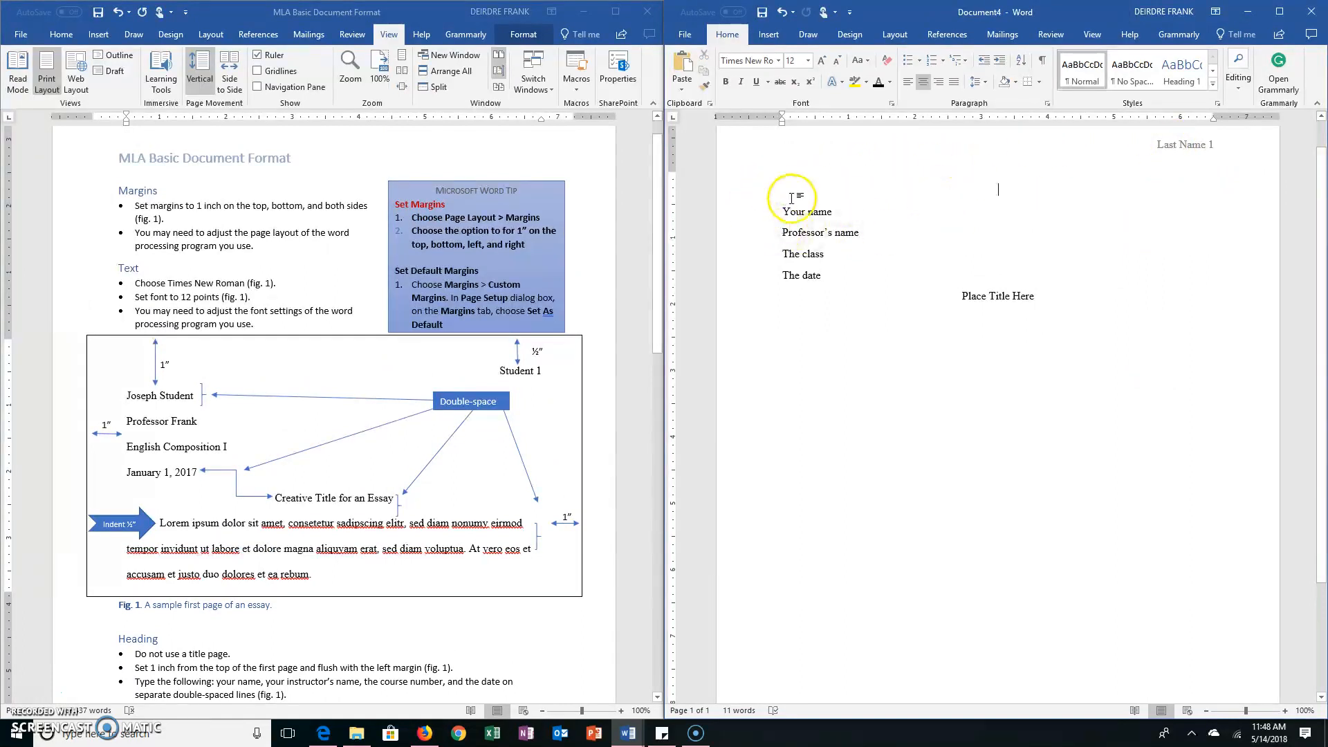
key("Delete")
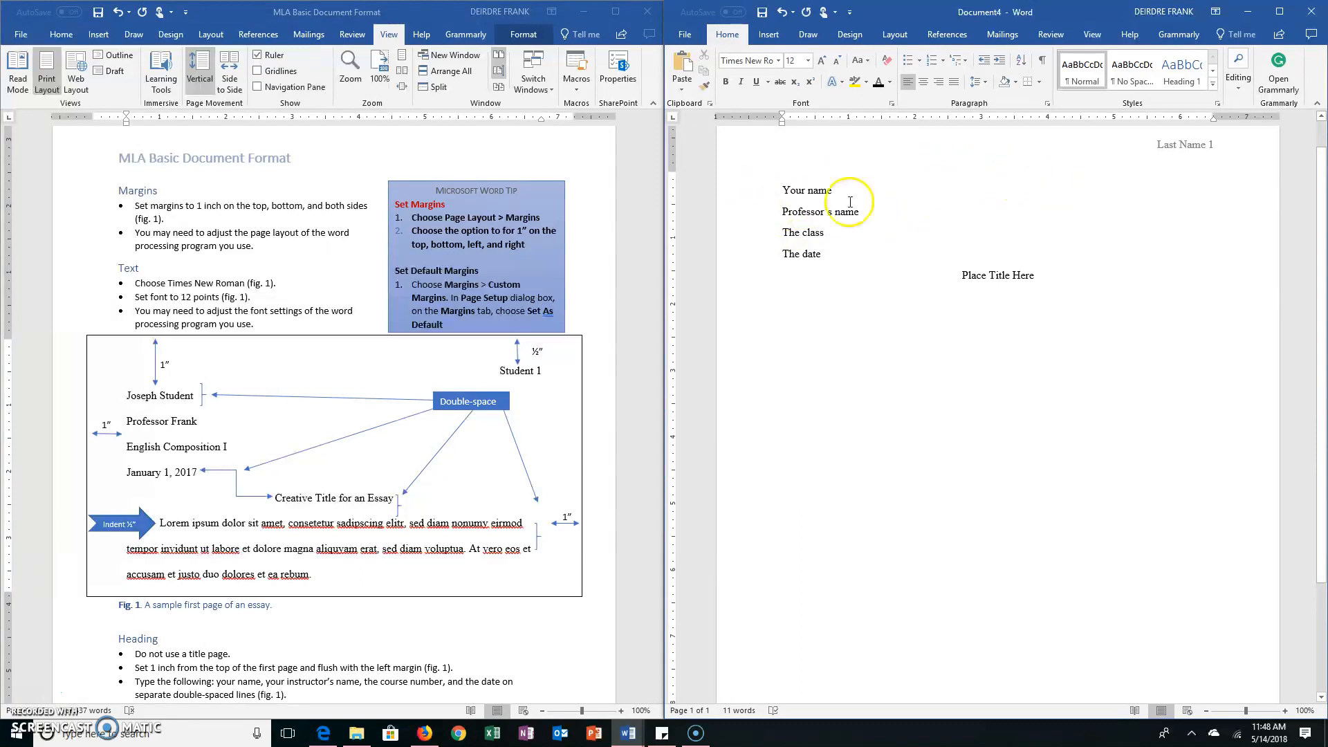
scroll(815, 221, "up", 1)
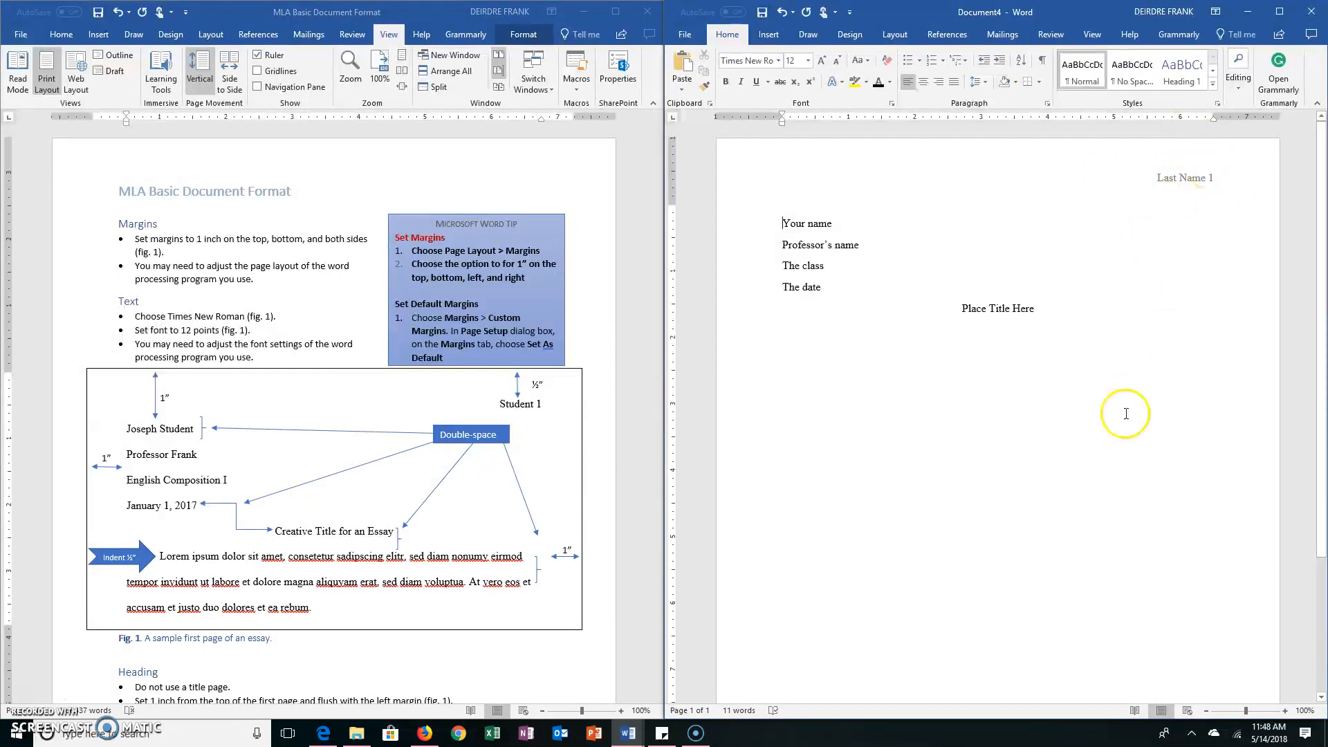
Add a left-aligned body paragraph below the title, indented ½ inch as in the guide's sample, reading "Type your text here."
scroll(1129, 394, "down", 5)
scroll(1125, 415, "up", 4)
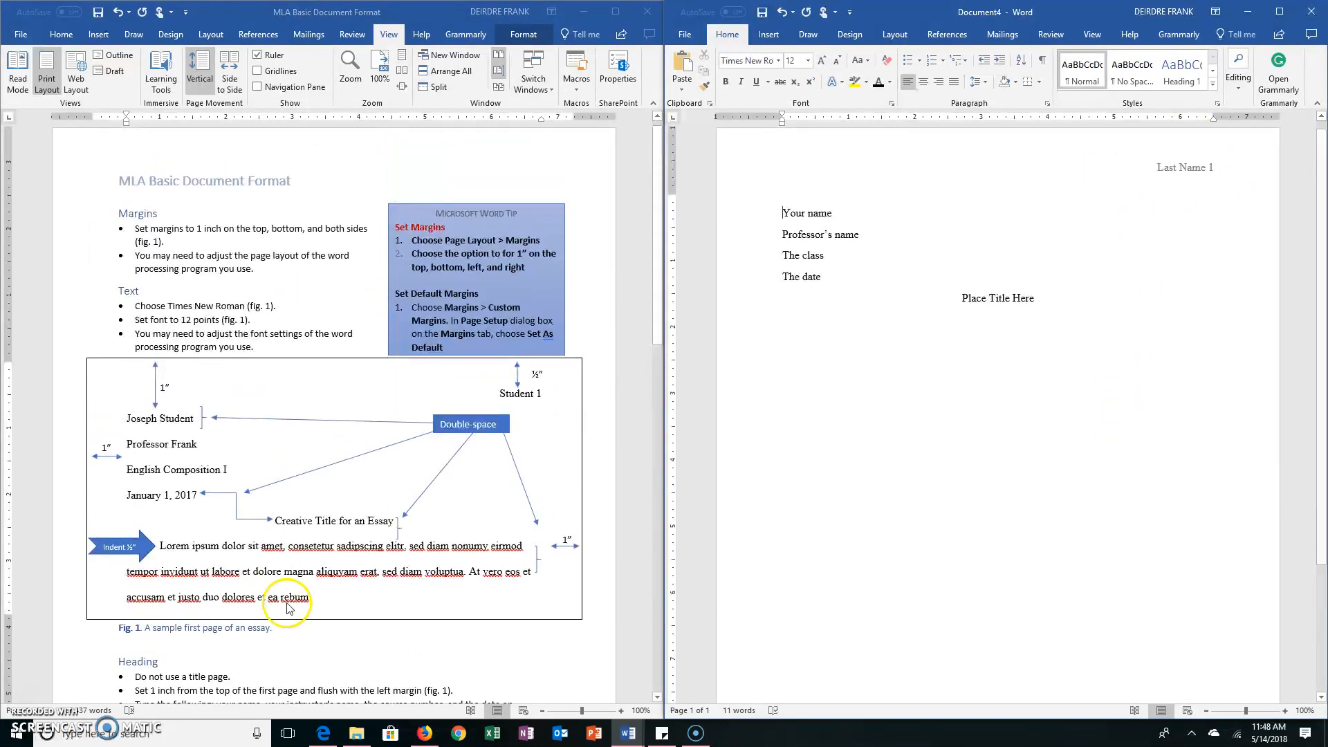
scroll(289, 608, "down", 13)
scroll(289, 607, "down", 6)
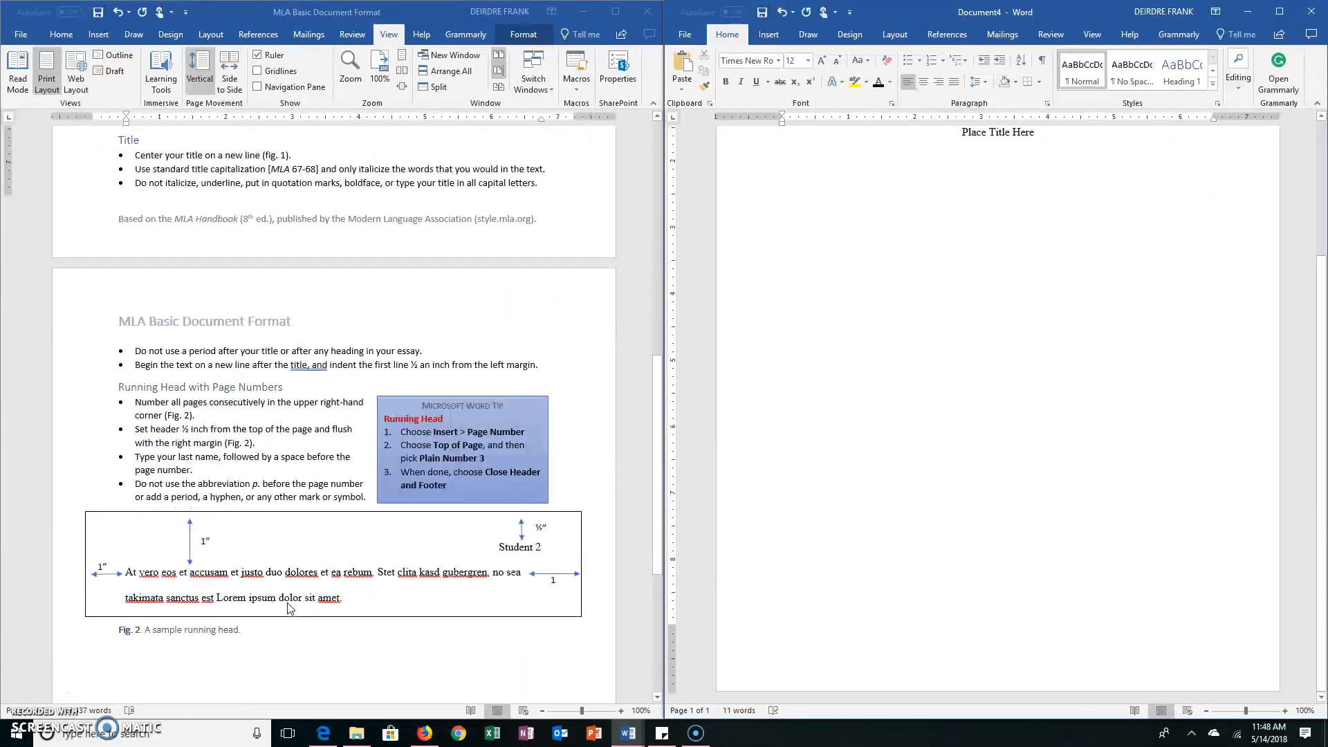
scroll(289, 607, "up", 12)
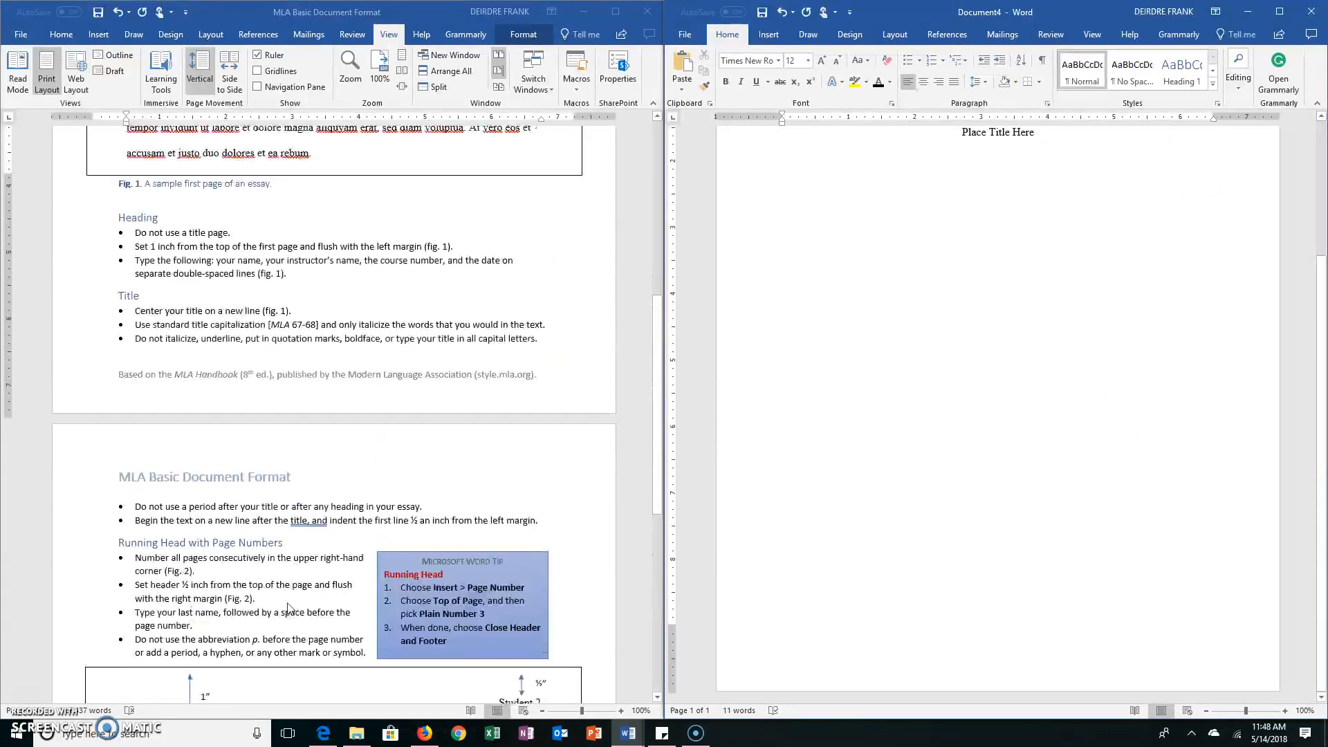
scroll(289, 608, "up", 3)
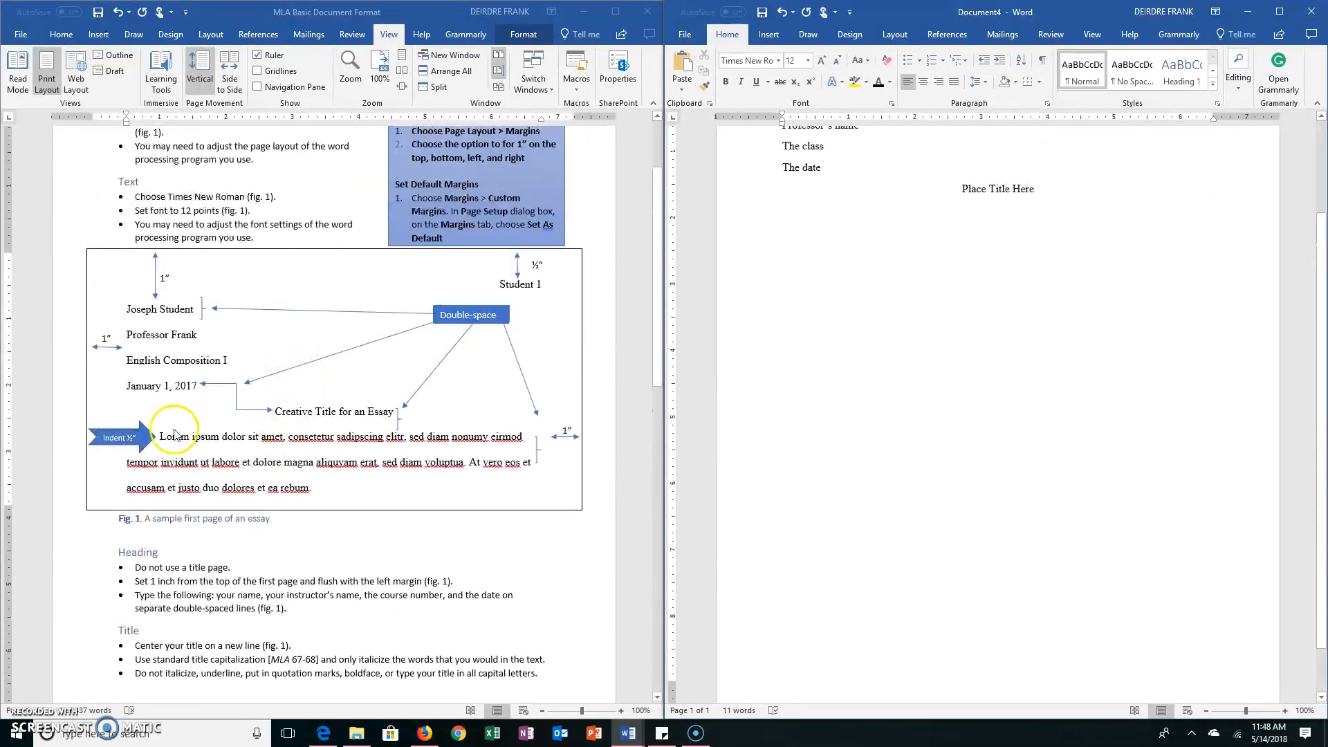
left_click(1055, 193)
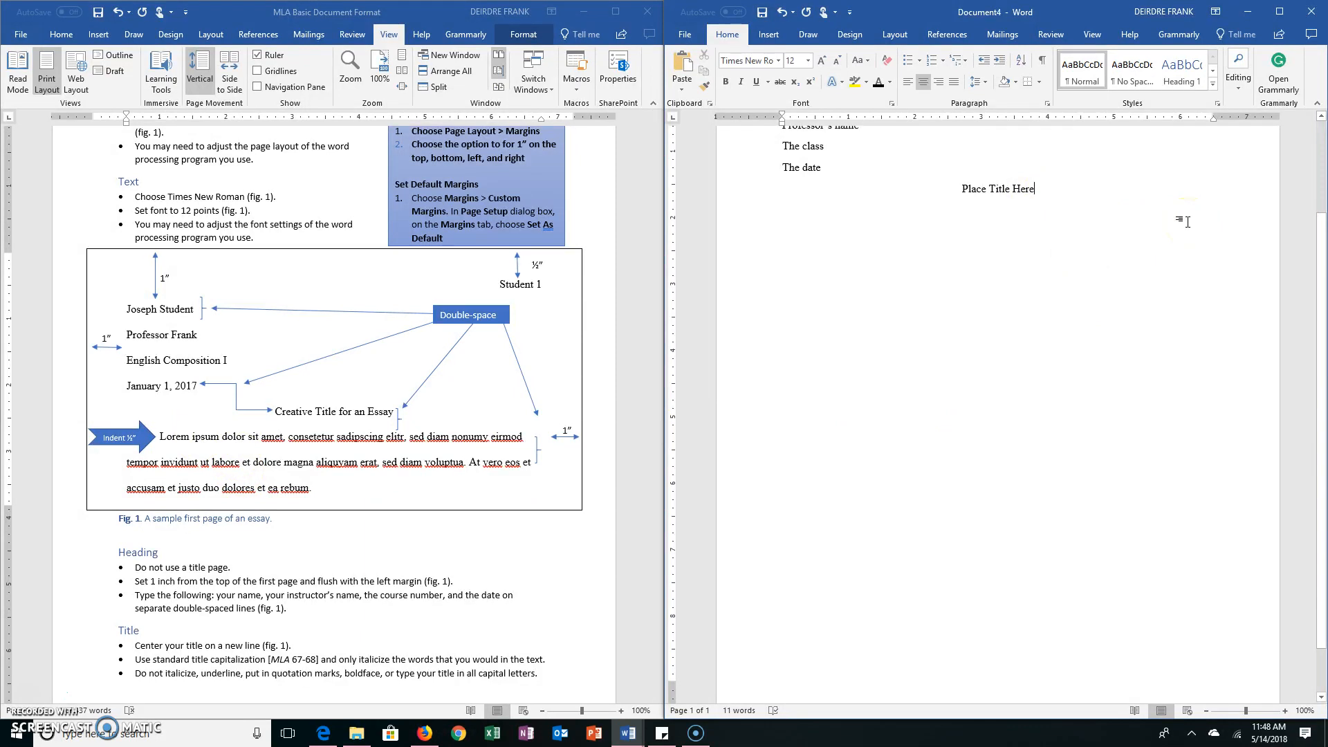
key("Return")
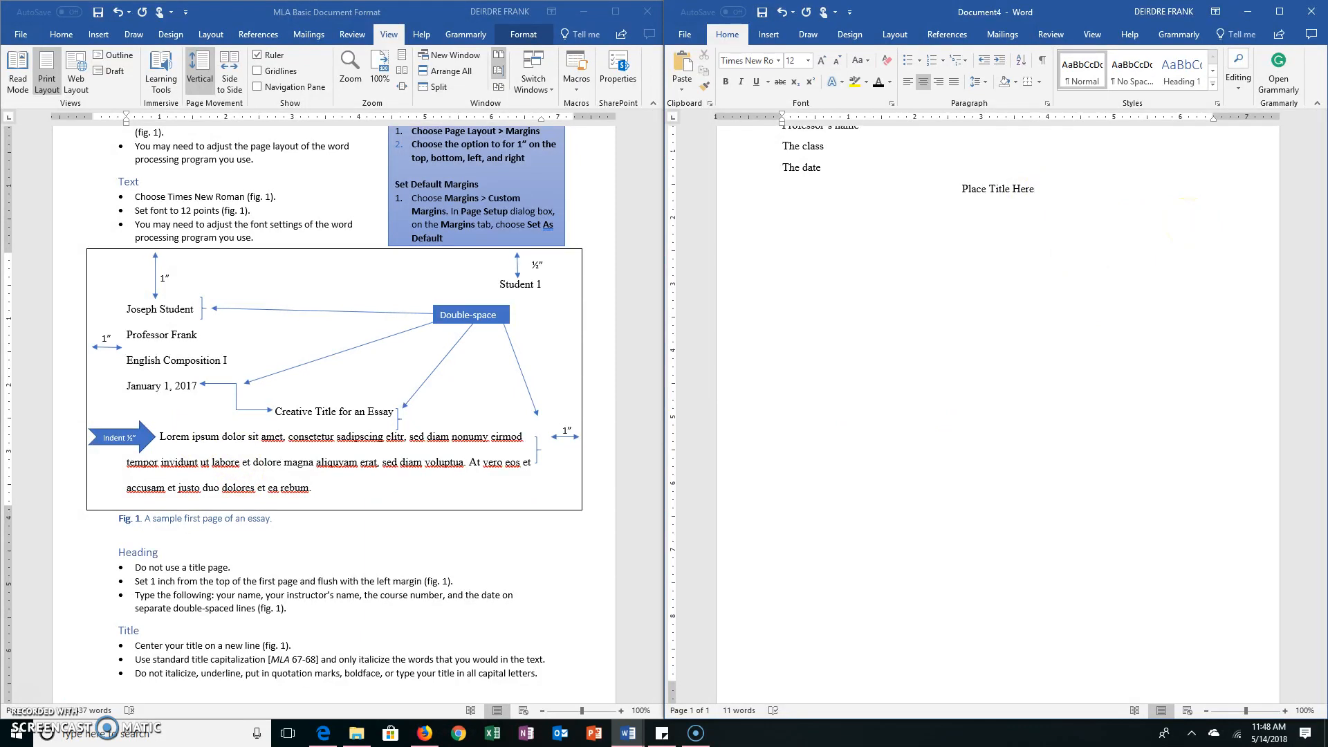
left_click(909, 84)
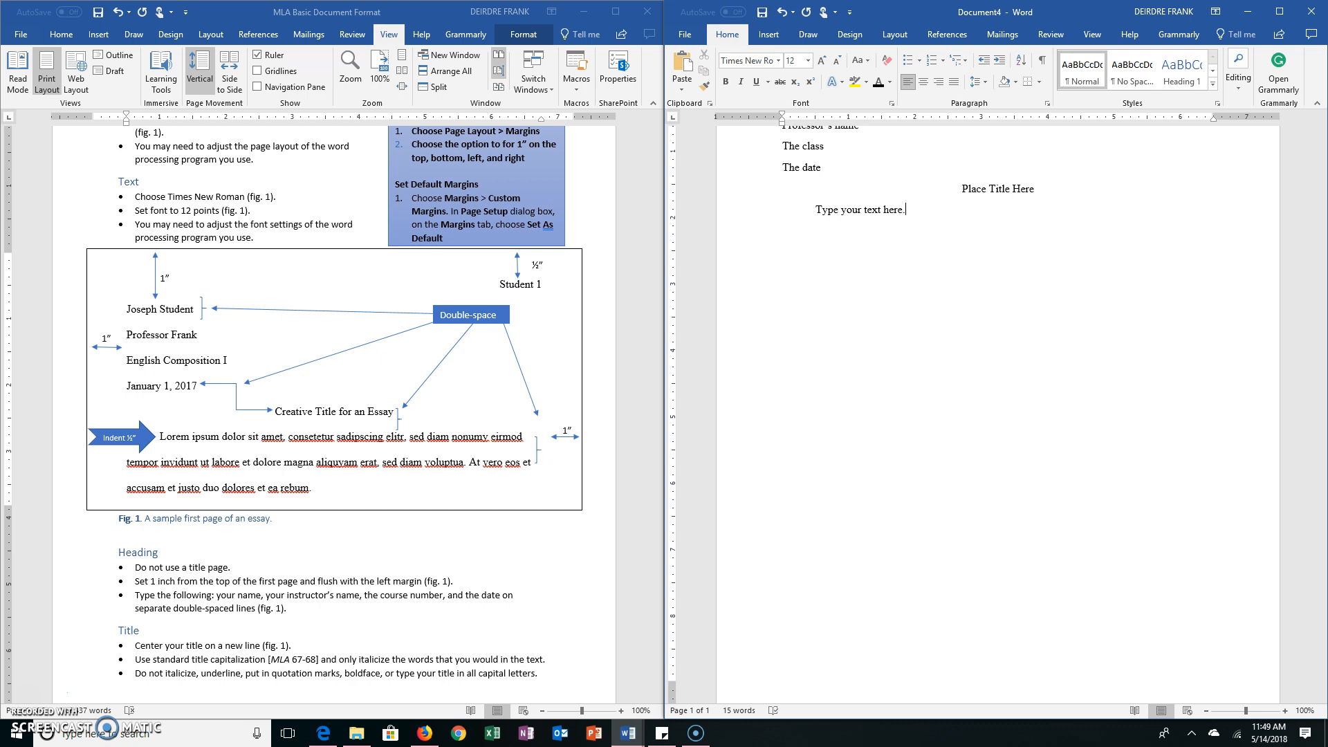
Copy the sentence "Type your text here." and paste it repeatedly until the body paragraph fills three lines
left_click_drag(910, 211, 811, 210)
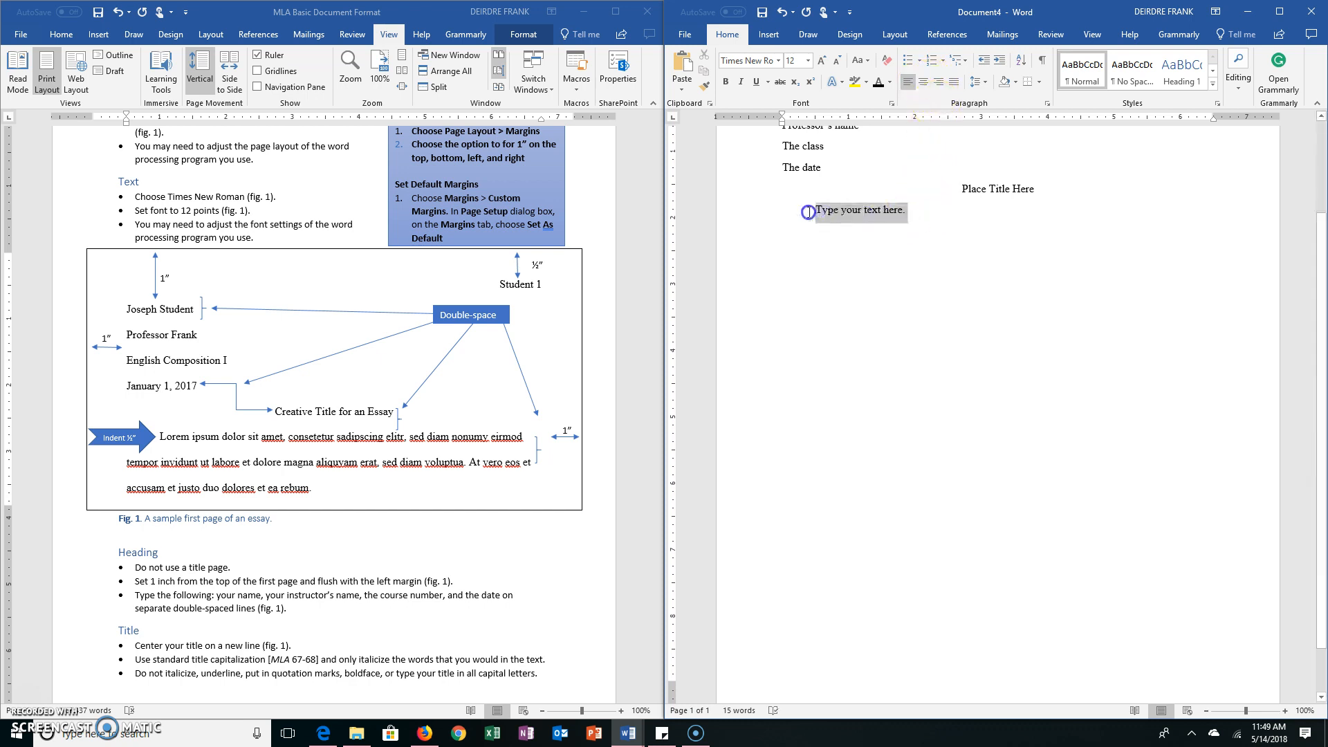
left_click(958, 212)
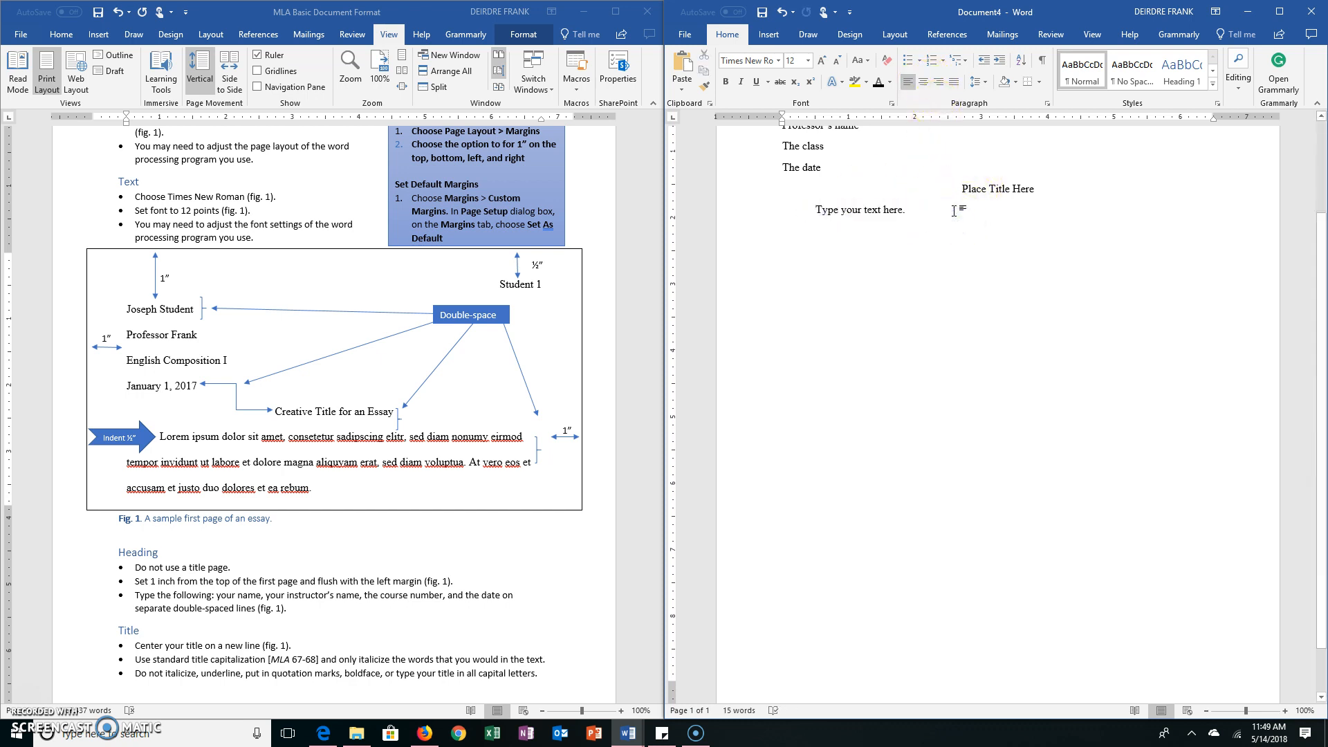
key("ctrl+v")
key("ctrl+v")
key("ctrl+v")
key("ctrl+v")
key("ctrl+v")
key("ctrl+v")
key("ctrl+v")
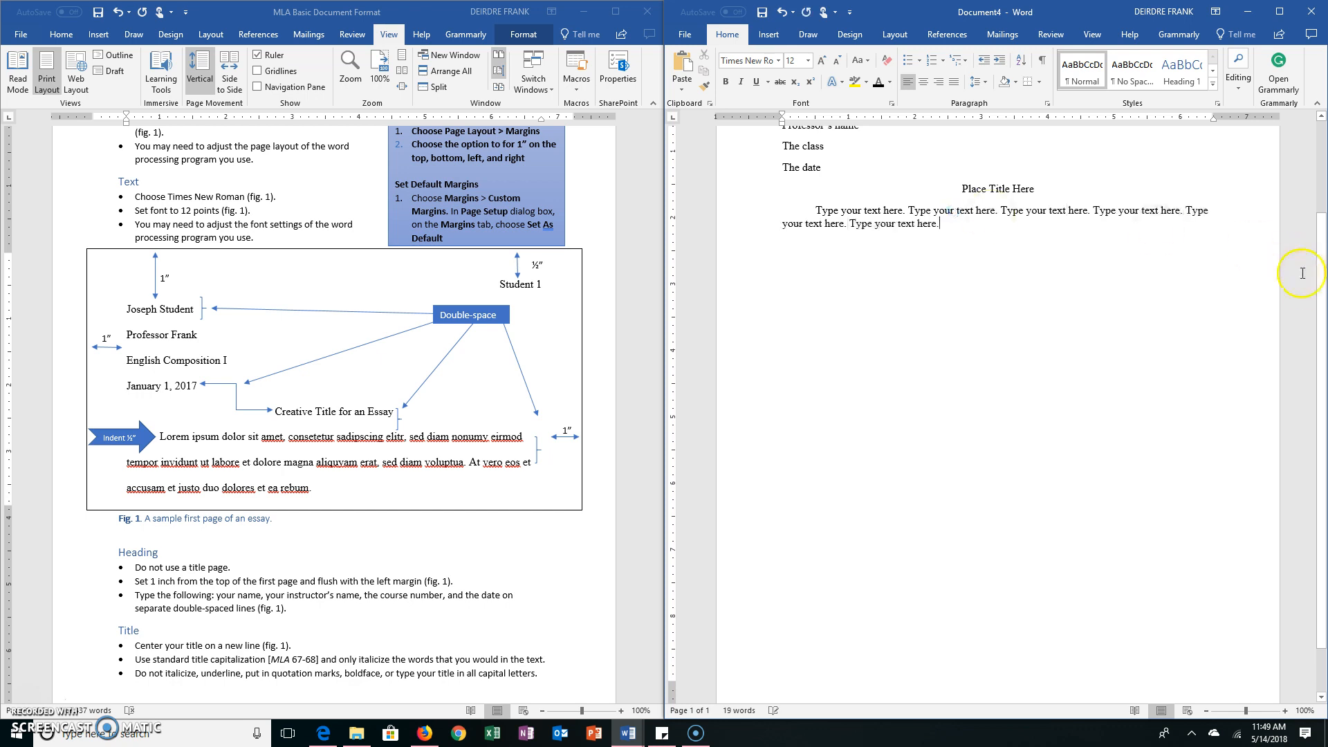
key("ctrl+v")
key("ctrl+v")
key("ctrl+v")
key("ctrl+v")
key("ctrl+v")
key("ctrl+v")
key("ctrl+v")
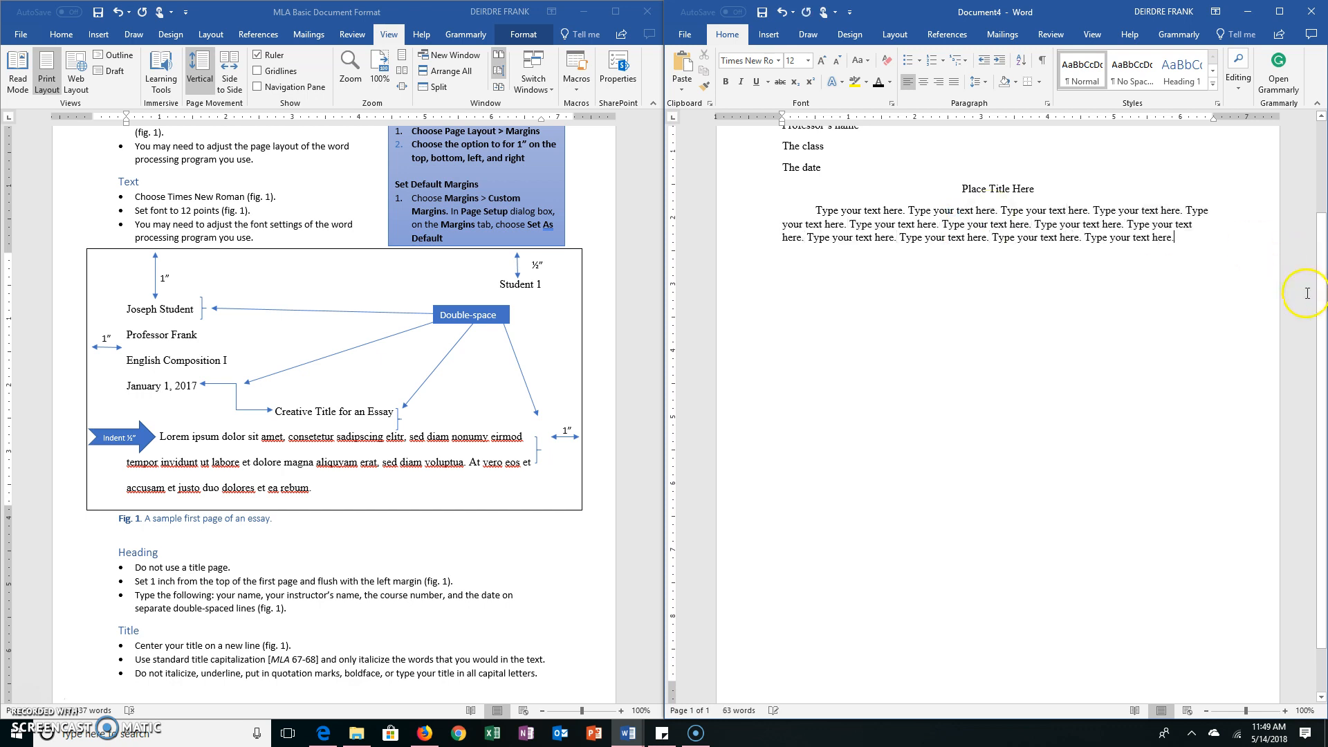
Set the body paragraph's line spacing to Double and the spacing after it to 0
scroll(1074, 319, "up", 3)
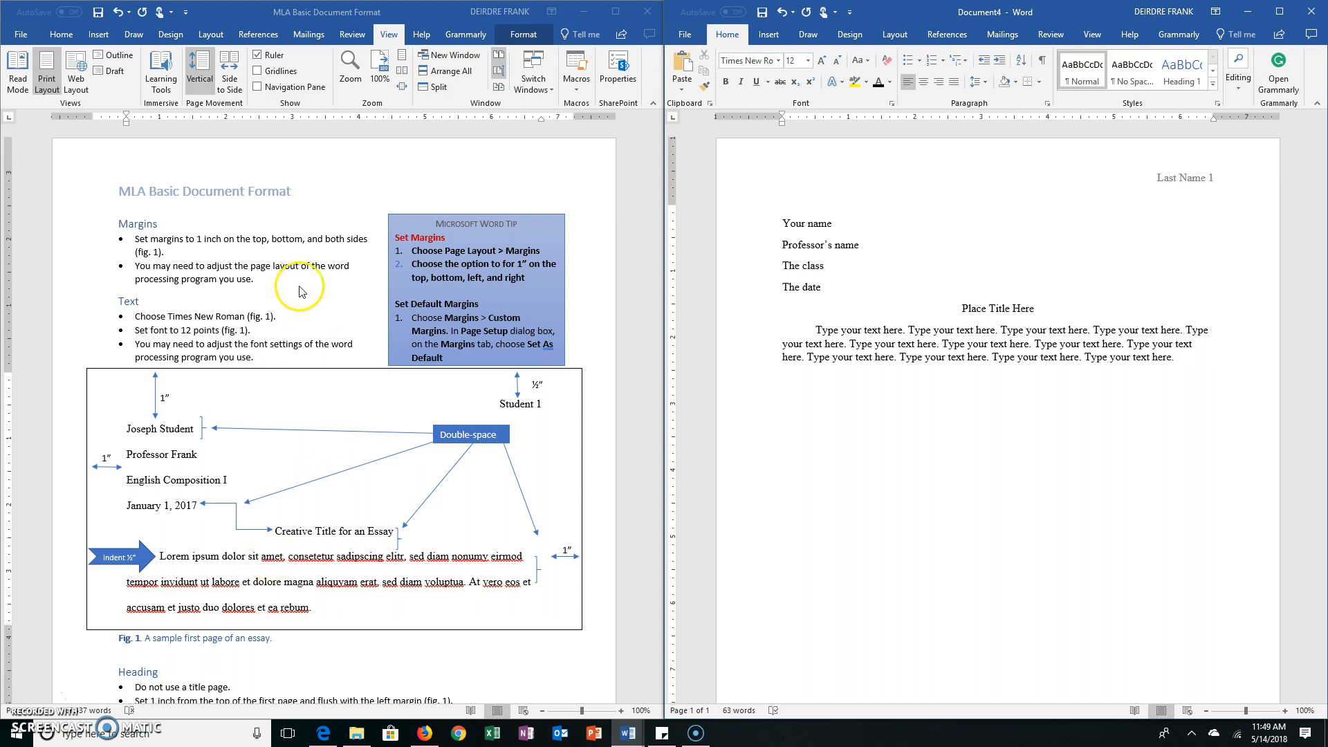
left_click_drag(1183, 359, 803, 334)
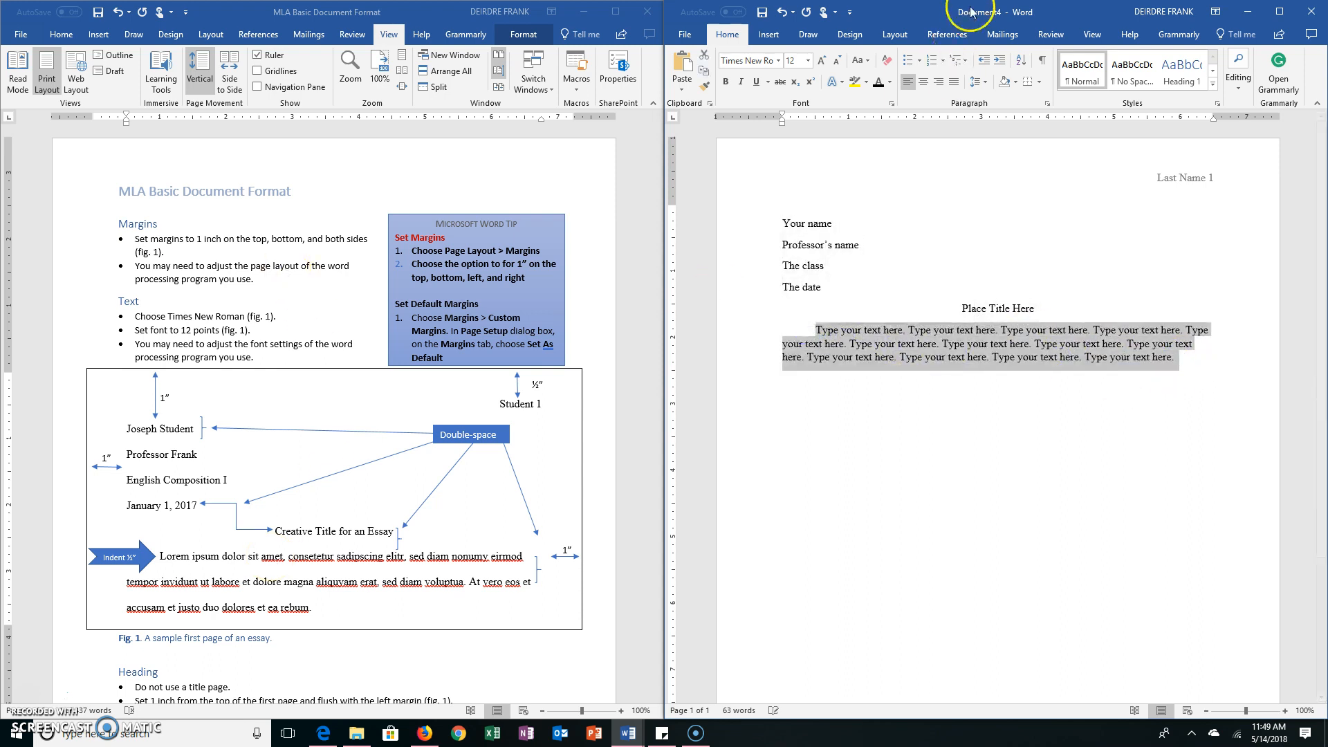
left_click(1048, 104)
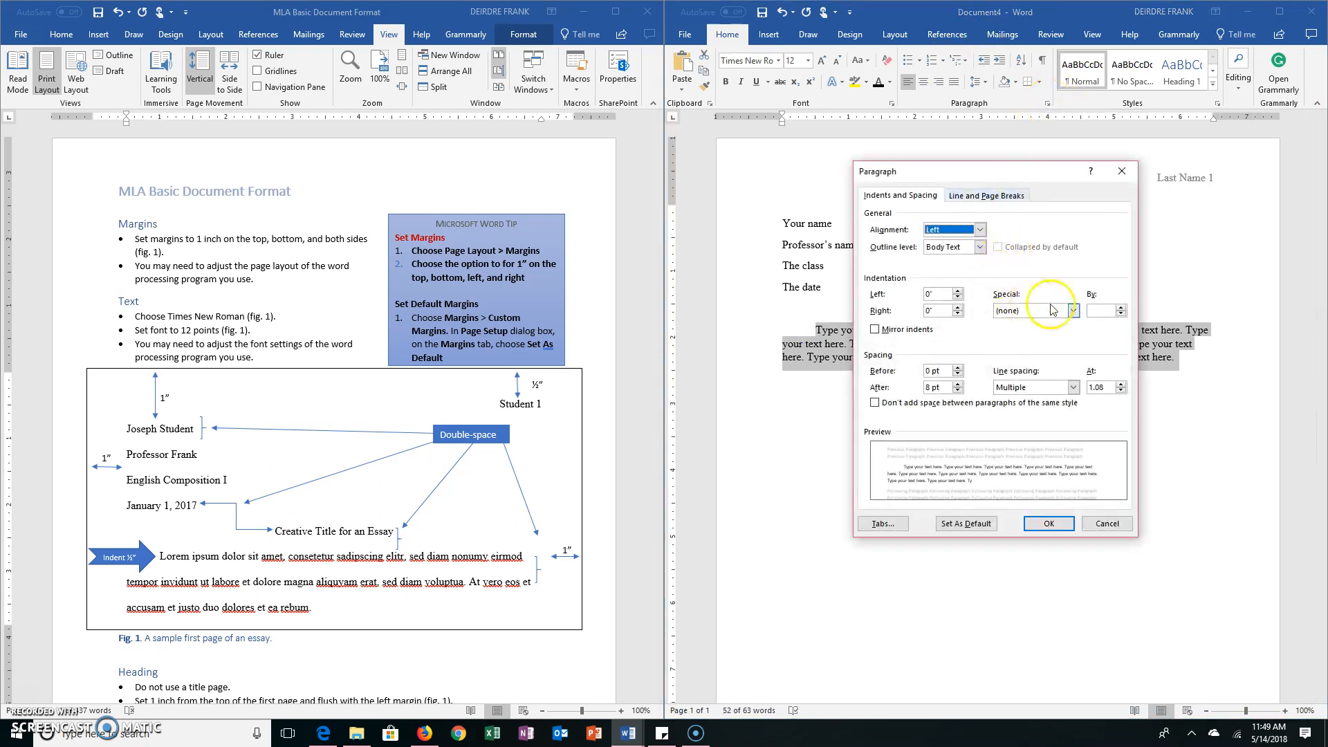
left_click(1073, 387)
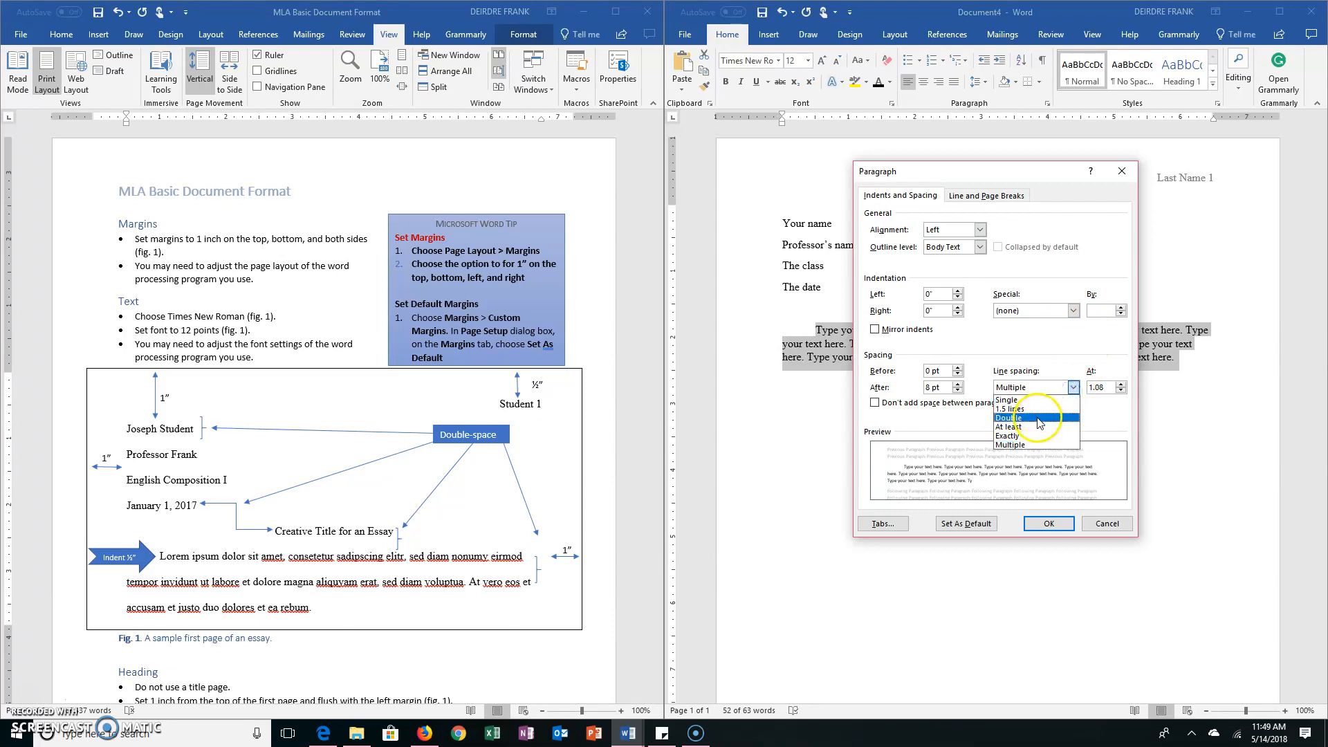
left_click(1011, 418)
left_click_drag(949, 387, 926, 387)
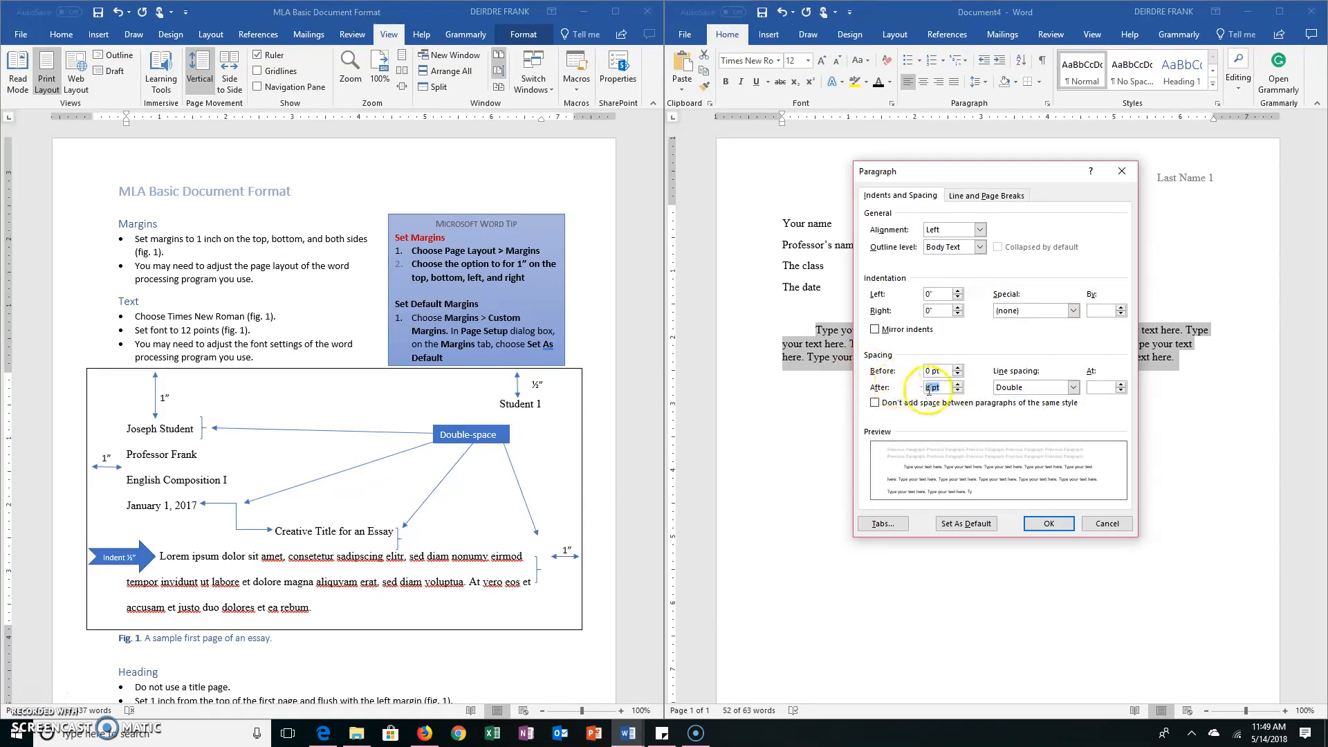
type("0")
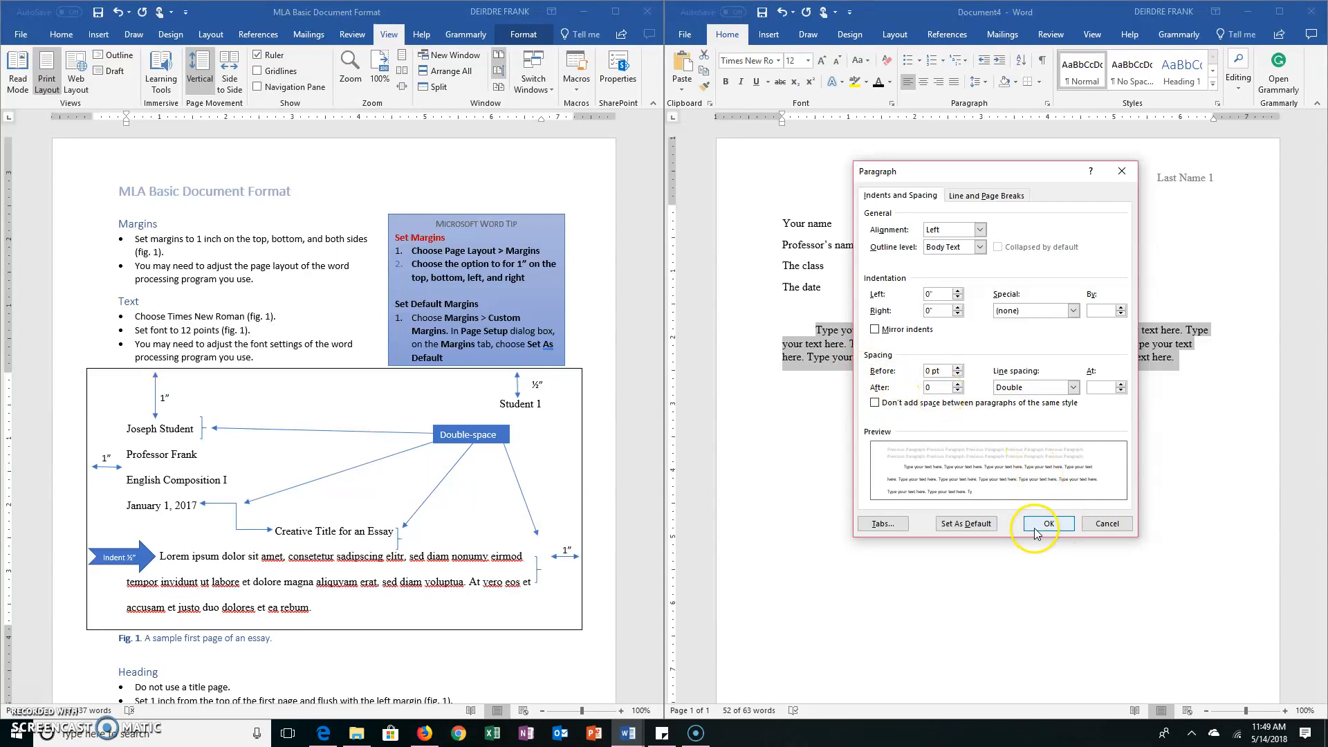
left_click(1047, 523)
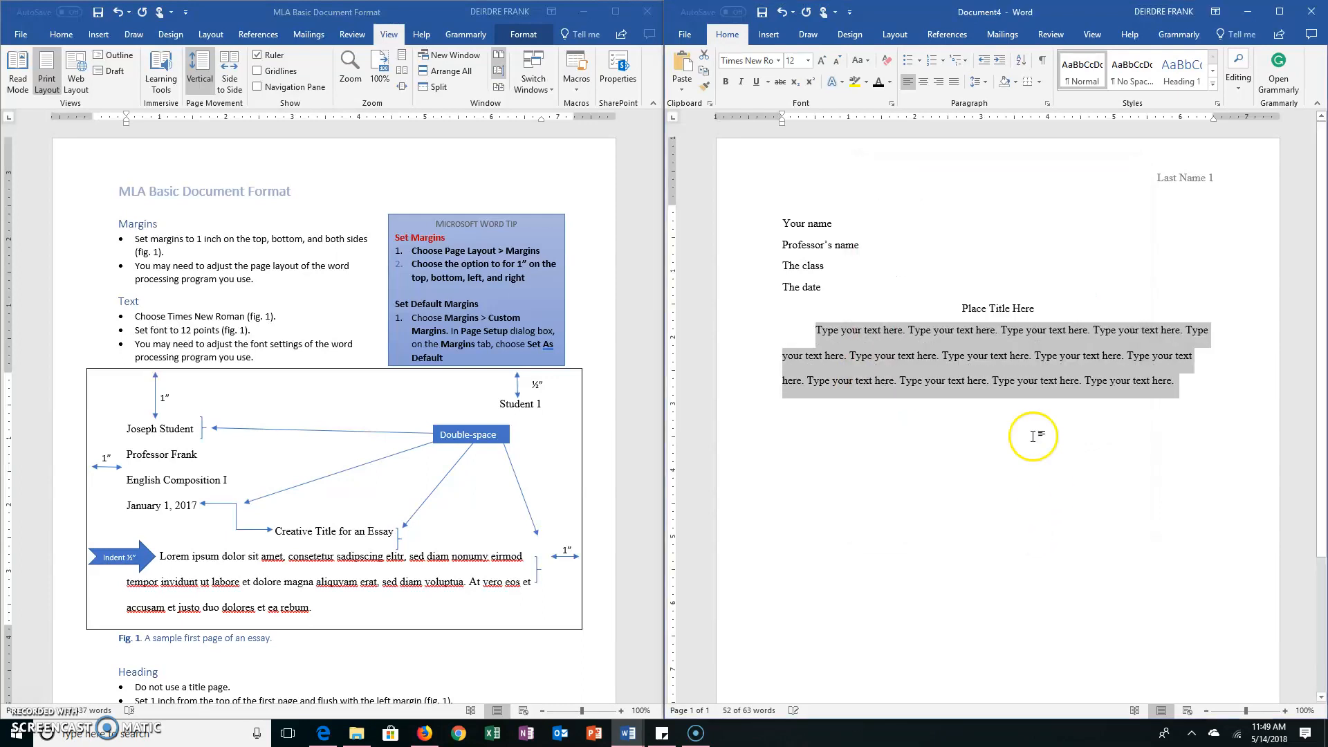
Start a second body paragraph with the copied sentence pasted twice, and indent its first line
left_click(878, 374)
left_click(1193, 386)
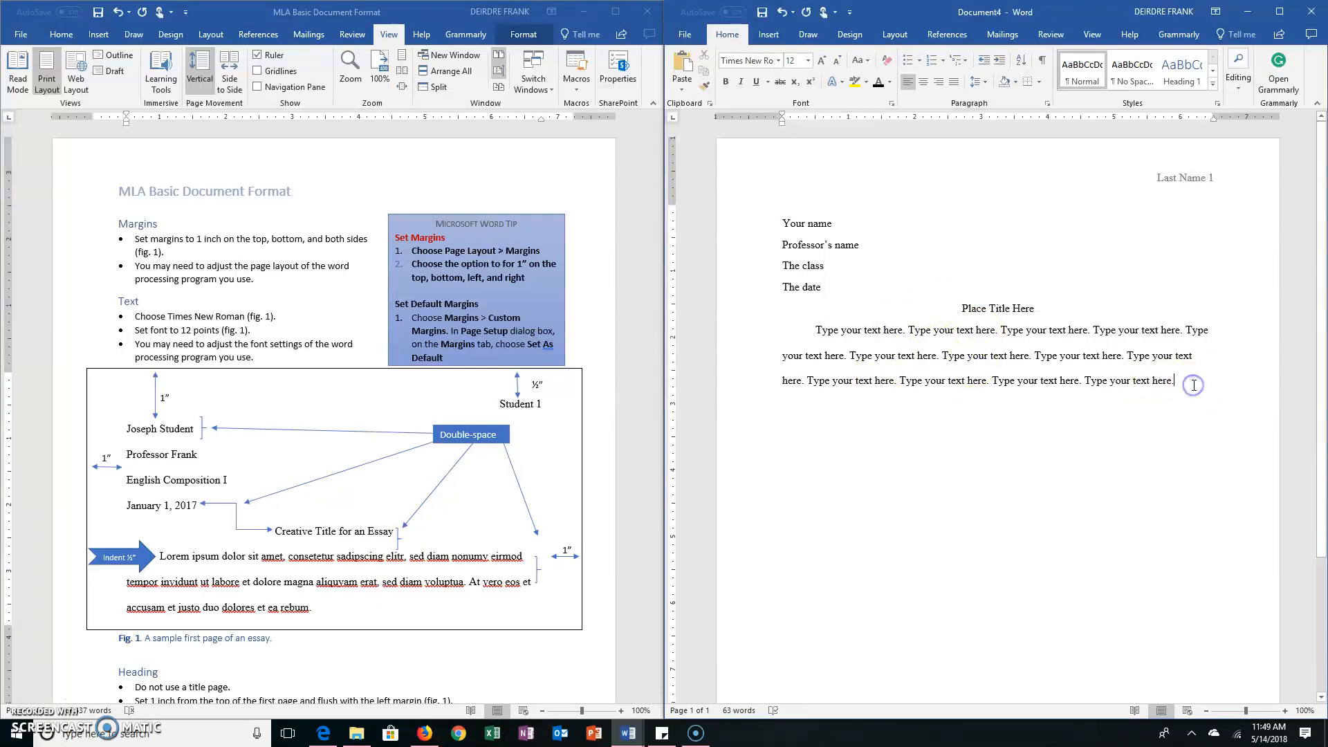
left_click(1196, 383)
key("Return")
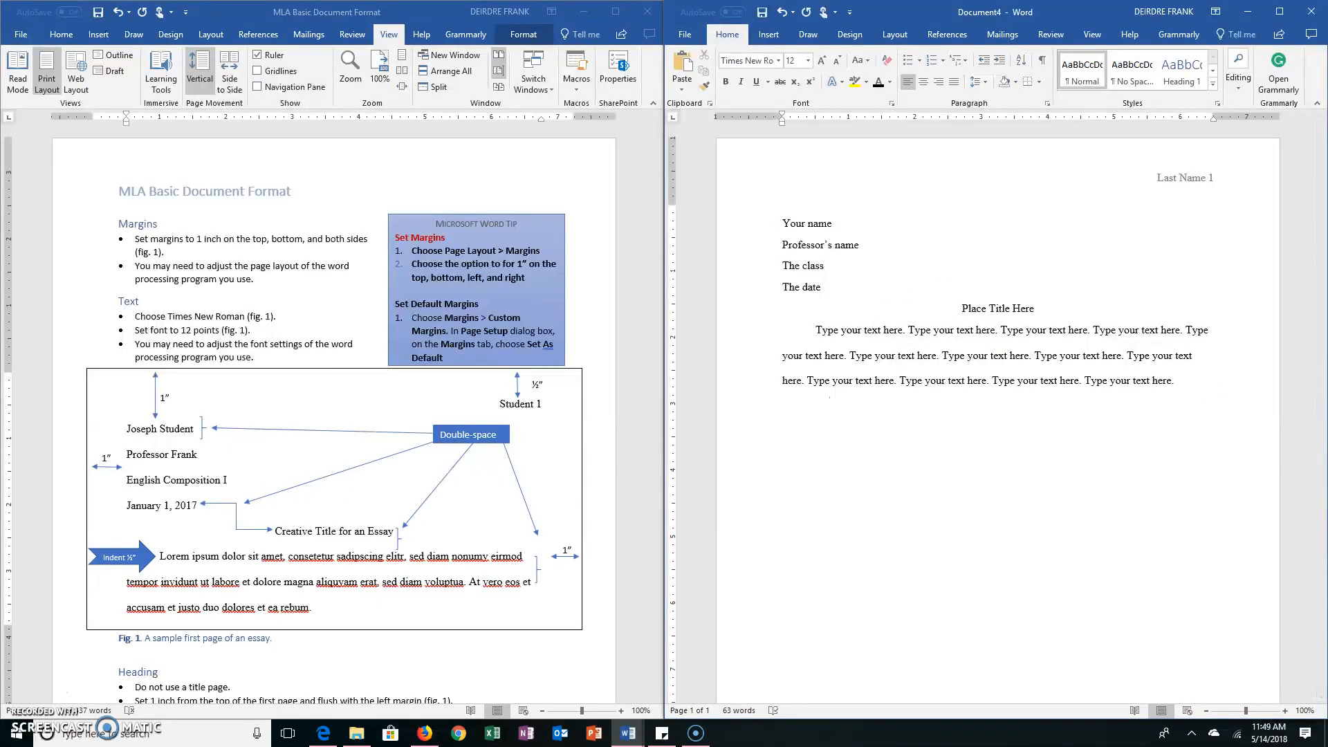
key("ctrl+v")
key("ctrl+v")
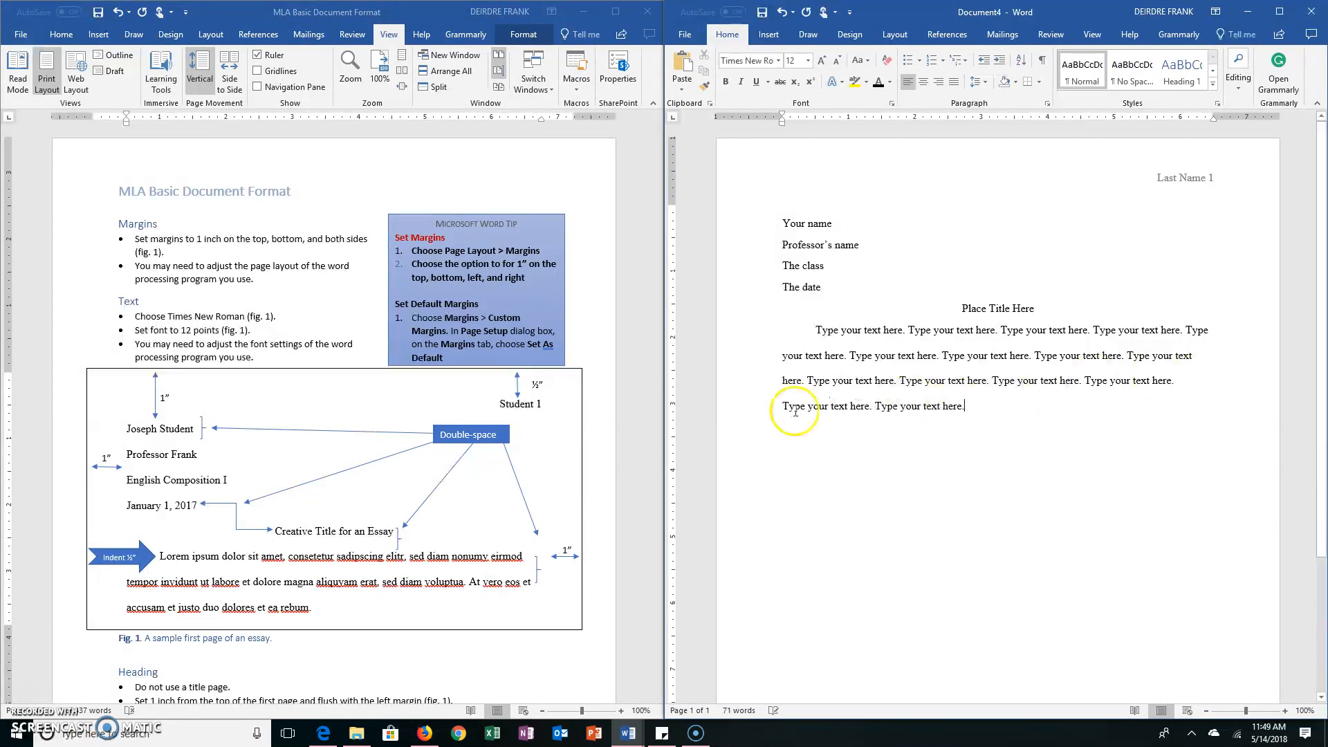
key("Tab")
left_click(1006, 412)
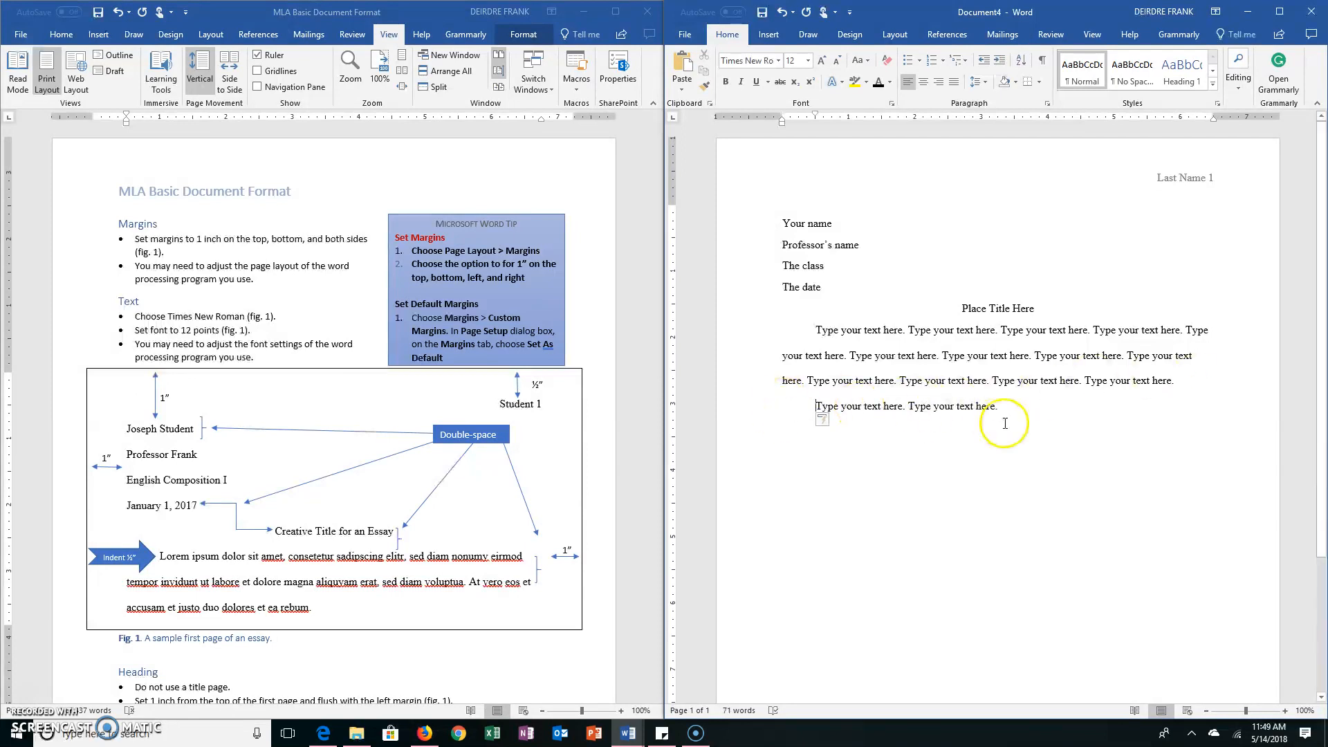
Paste the sentence repeatedly into the second paragraph until the text runs onto a second page, and check that page's running head
key("ctrl+v")
key("ctrl+v")
key("ctrl+v")
key("ctrl+v")
key("ctrl+v")
key("ctrl+v")
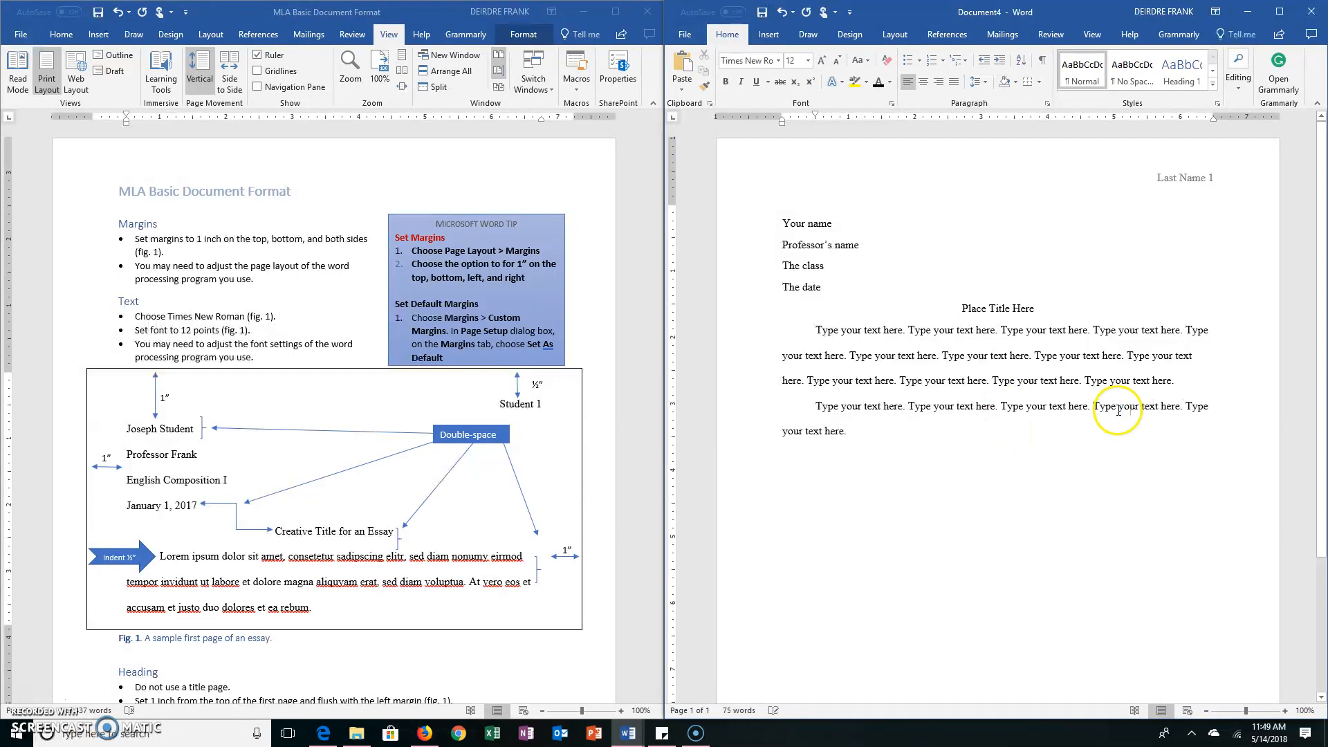
key("ctrl+v")
key("ctrl+v")
key("ctrl+v")
key("ctrl+v")
key("ctrl+v")
key("ctrl+v")
key("ctrl+v")
key("ctrl+v")
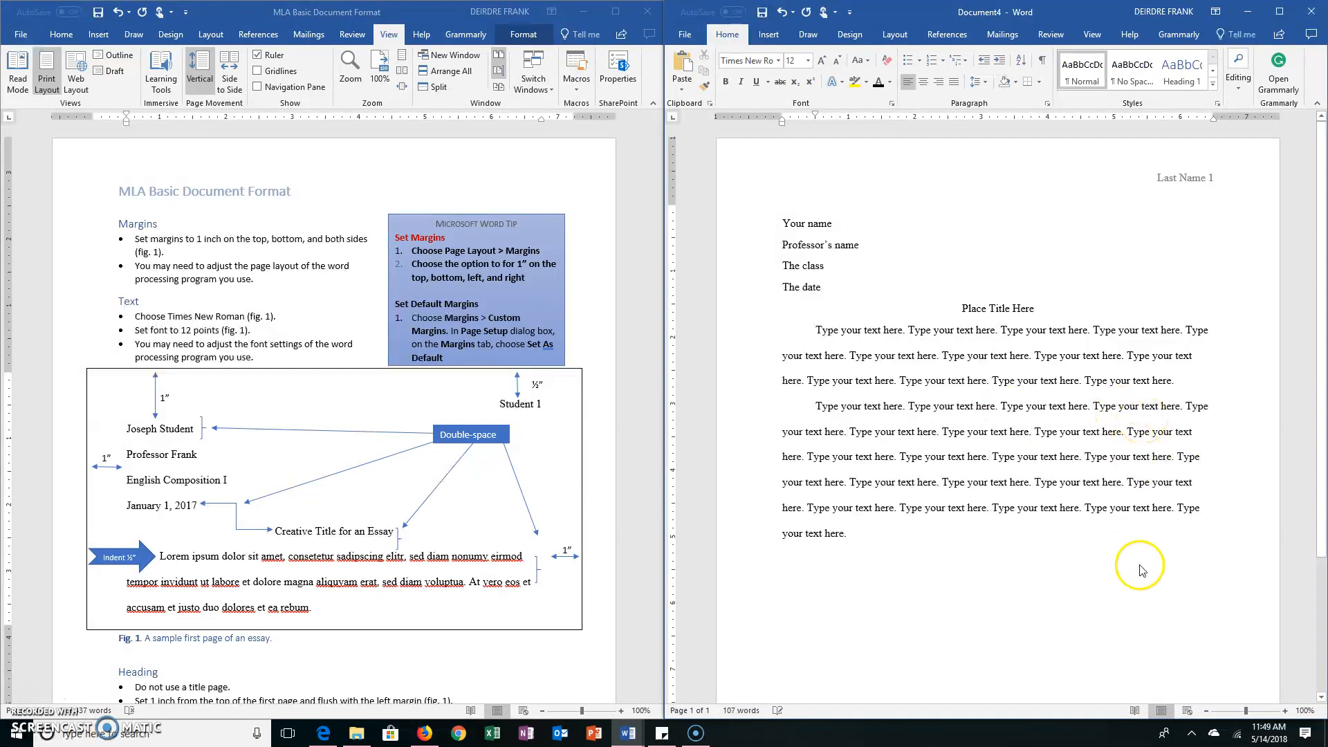
key("ctrl+v")
key("ctrl+v")
key("ctrl+v")
key("ctrl+v")
key("ctrl+v")
key("ctrl+v")
key("ctrl+v")
key("ctrl+v")
key("ctrl+v")
key("ctrl+v")
key("ctrl+v")
key("ctrl+v")
key("ctrl+v")
key("ctrl+v")
key("ctrl+v")
key("ctrl+v")
key("ctrl+v")
key("ctrl+v")
key("ctrl+v")
key("ctrl+v")
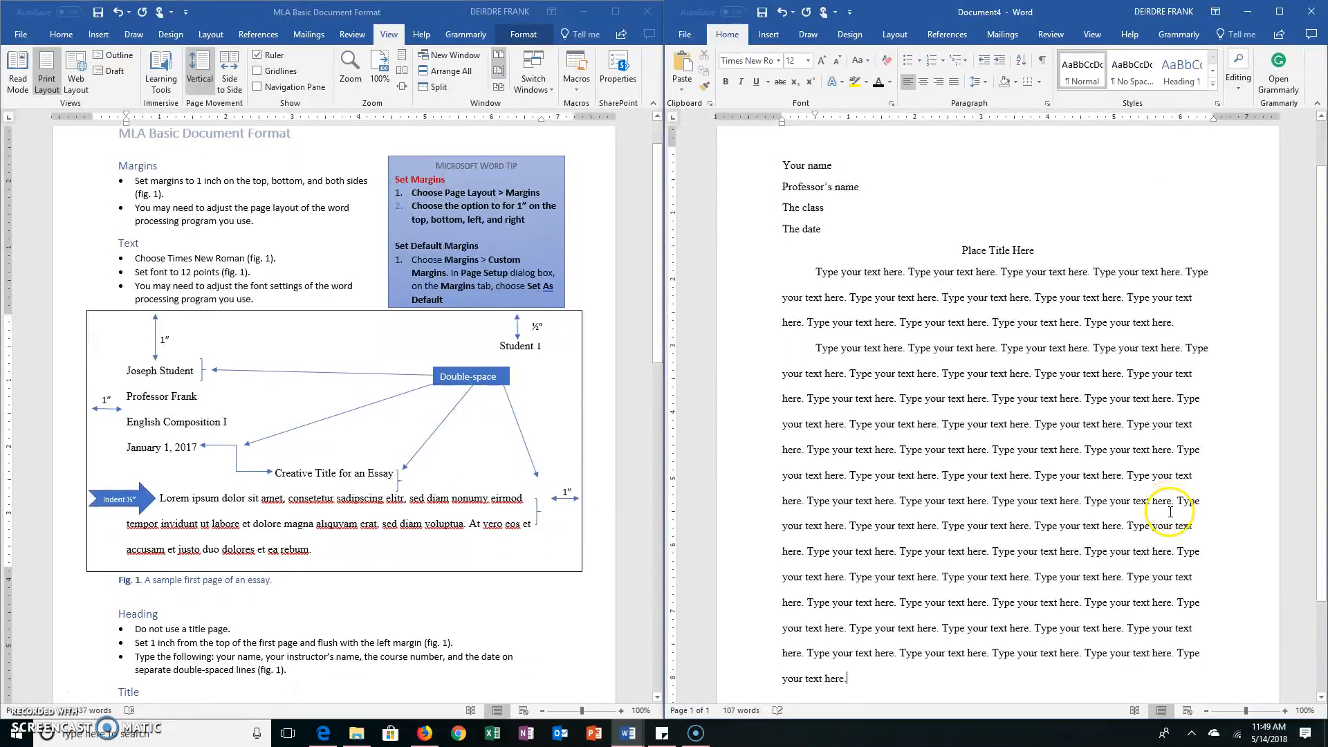
key("ctrl+v")
key("ctrl+v")
key("ctrl+v")
key("ctrl+v")
key("ctrl+v")
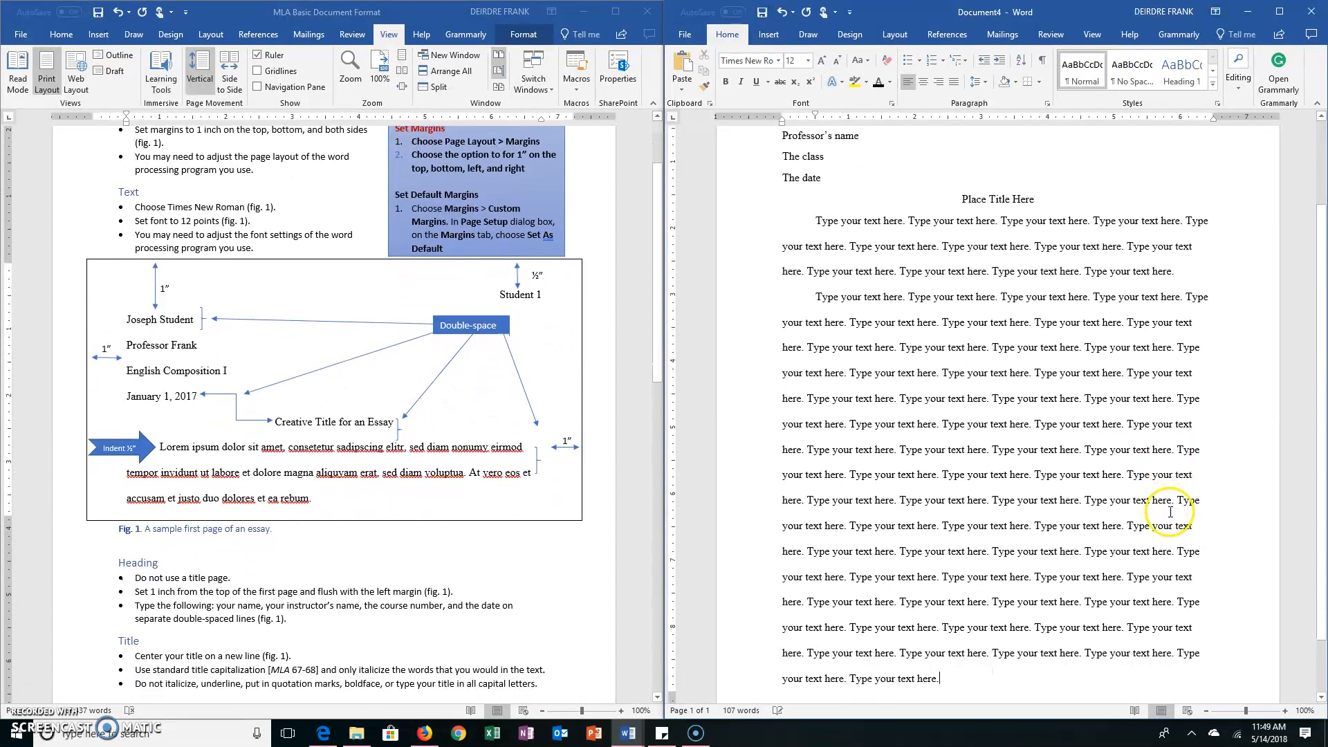
scroll(1169, 515, "down", 8)
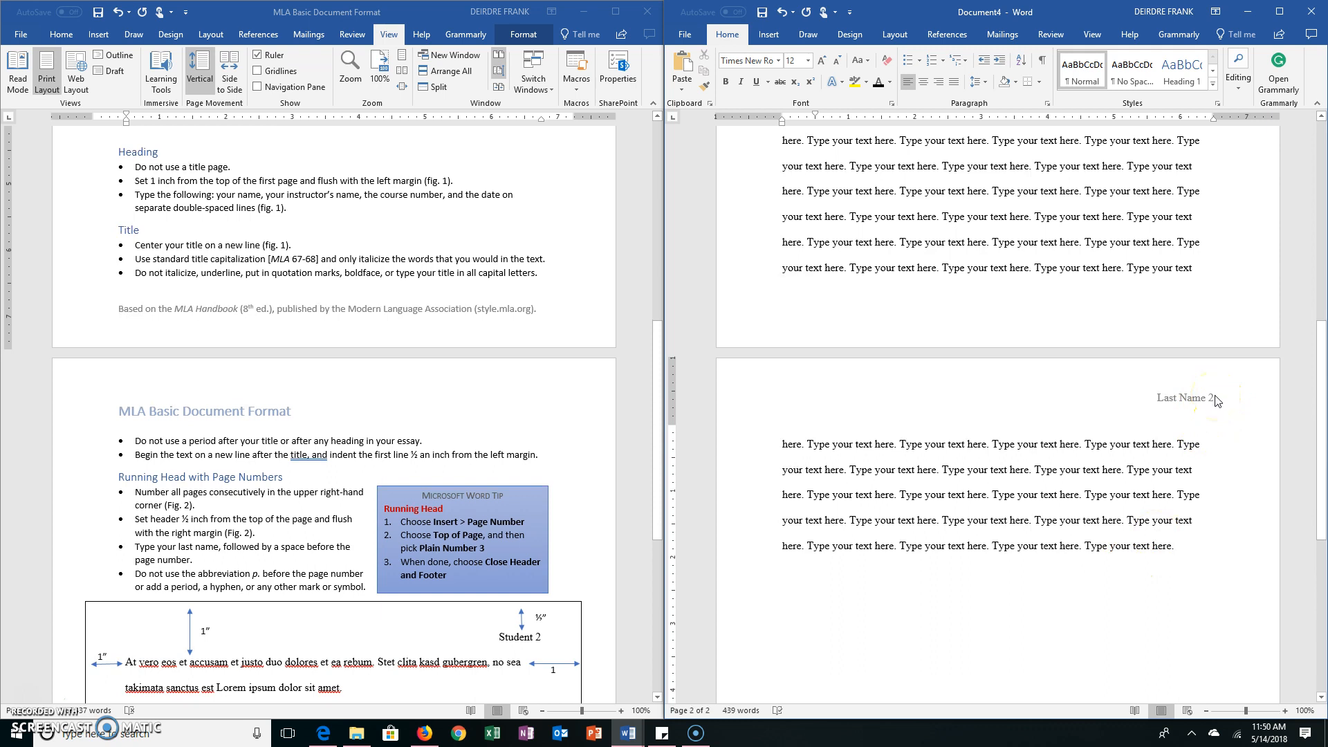
scroll(1152, 561, "up", 15)
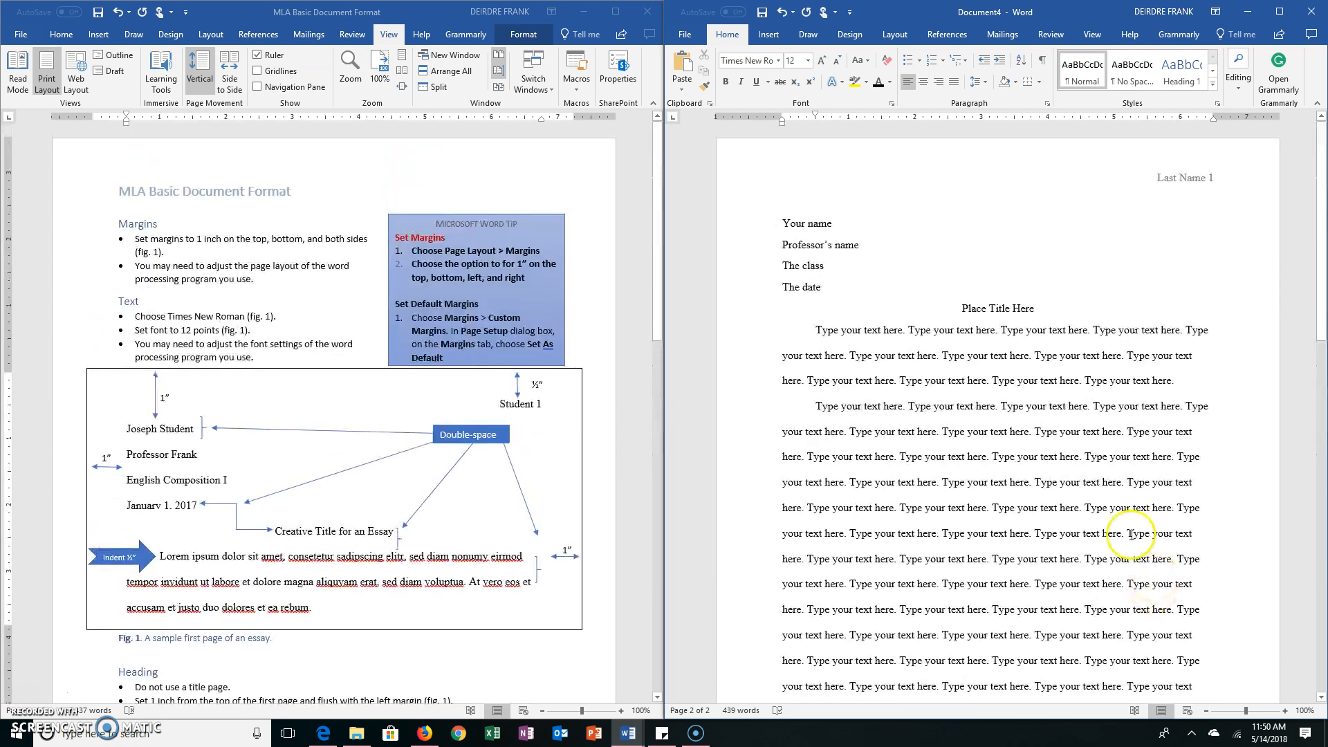